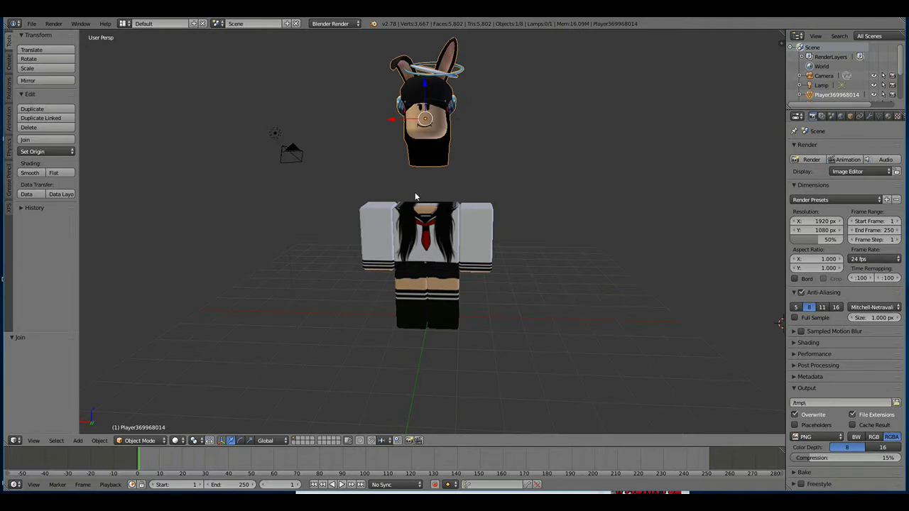
Move both arms outward away from the torso, lower both legs below it, and shift one leg sideways by about 0.3.
{"action": "left_click_drag", "start_coordinate": [395, 190], "coordinate": [351, 193]}
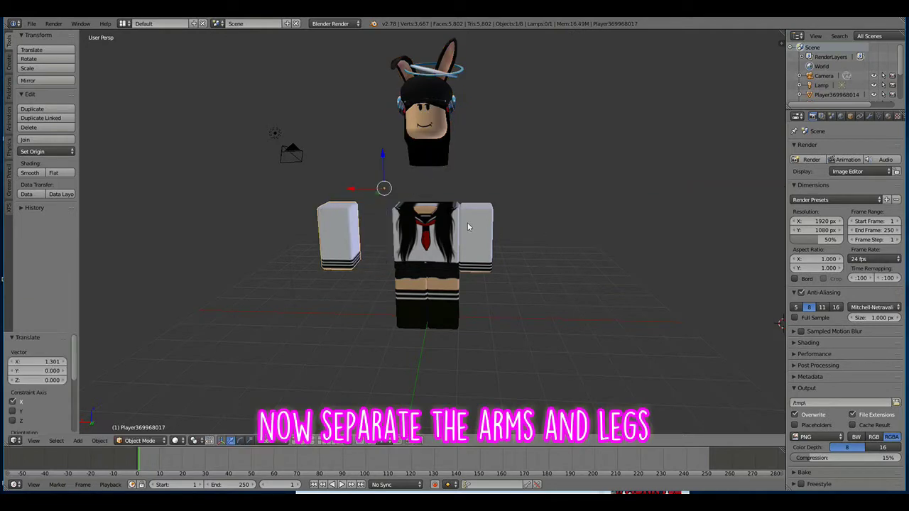
{"action": "left_click_drag", "start_coordinate": [410, 195], "coordinate": [453, 205]}
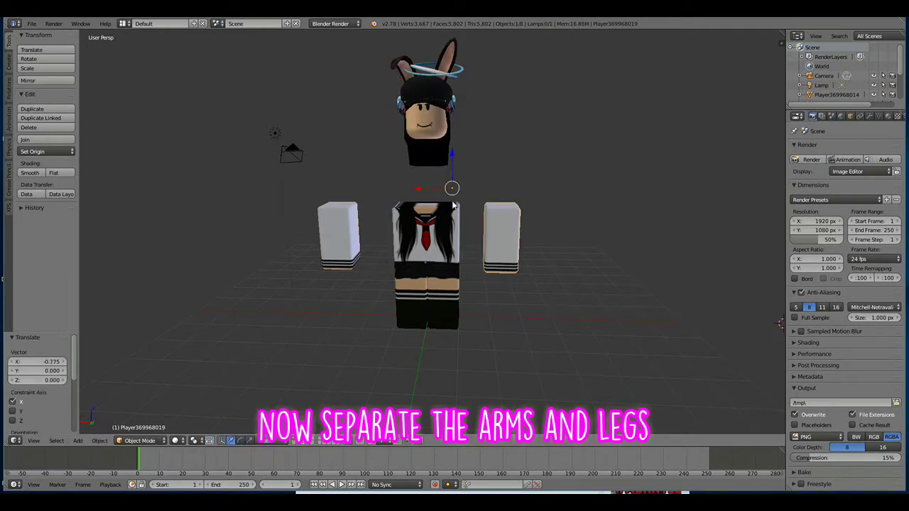
{"action": "left_click_drag", "start_coordinate": [426, 166], "coordinate": [424, 188]}
{"action": "left_click_drag", "start_coordinate": [426, 154], "coordinate": [424, 179]}
{"action": "left_click_drag", "start_coordinate": [393, 211], "coordinate": [404, 212]}
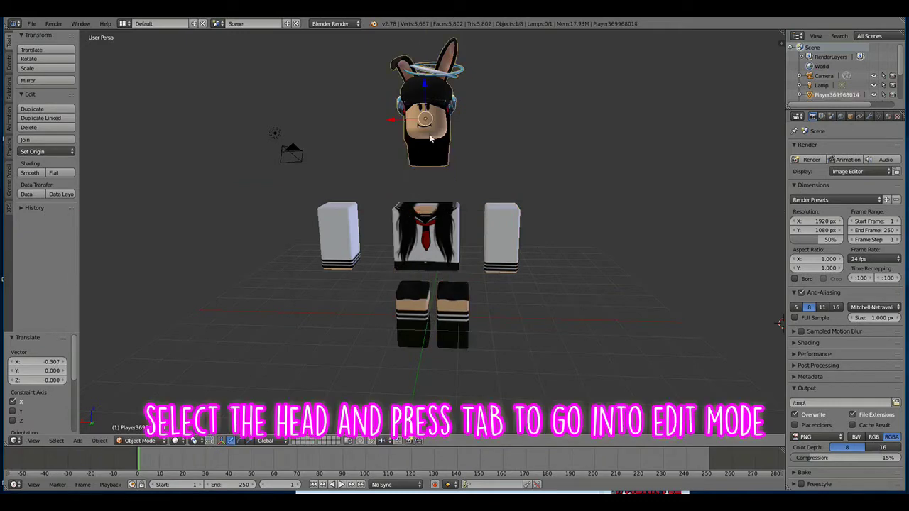
Remove doubles from the whole head mesh in Edit Mode and return to Object Mode.
{"action": "key", "text": "Tab"}
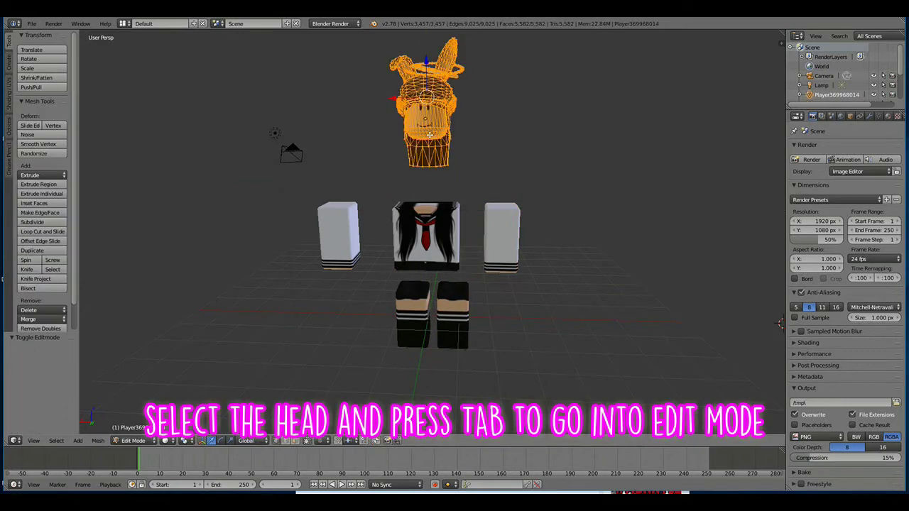
{"action": "left_click", "coordinate": [71, 304]}
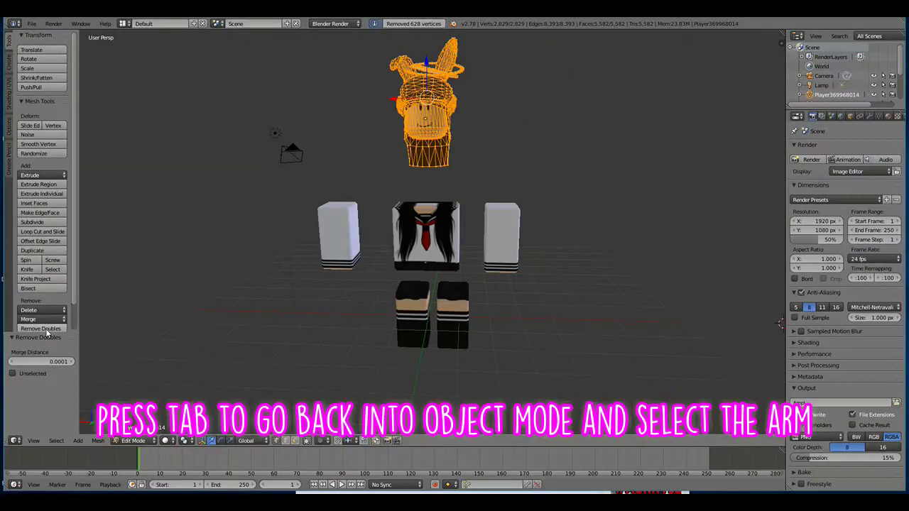
{"action": "key", "text": "Tab"}
Remove doubles from the arm on the camera's side, subdivide its mesh twice, and return to Object Mode.
{"action": "right_click", "coordinate": [329, 233]}
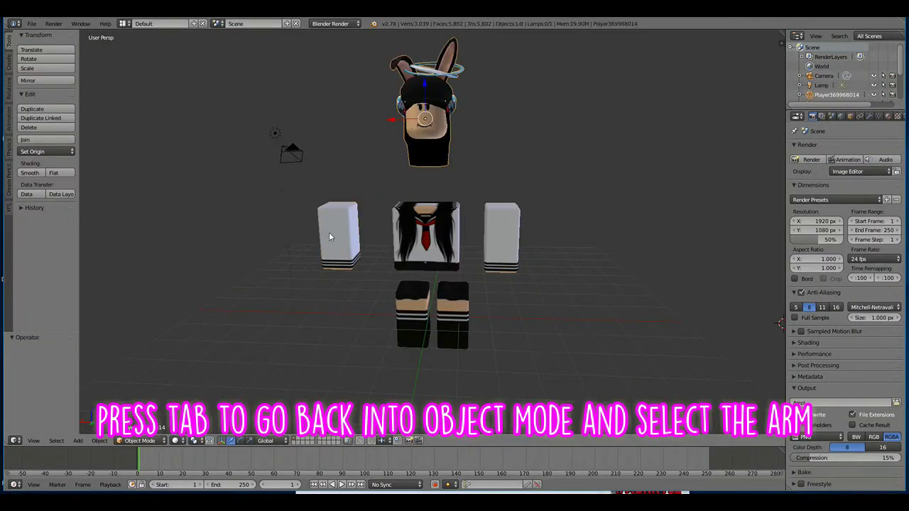
{"action": "key", "text": "Tab"}
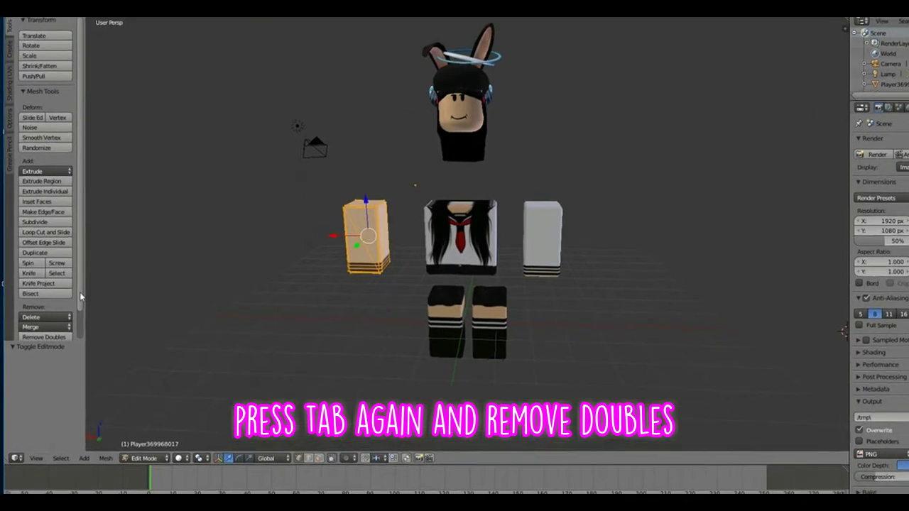
{"action": "left_click", "coordinate": [47, 347]}
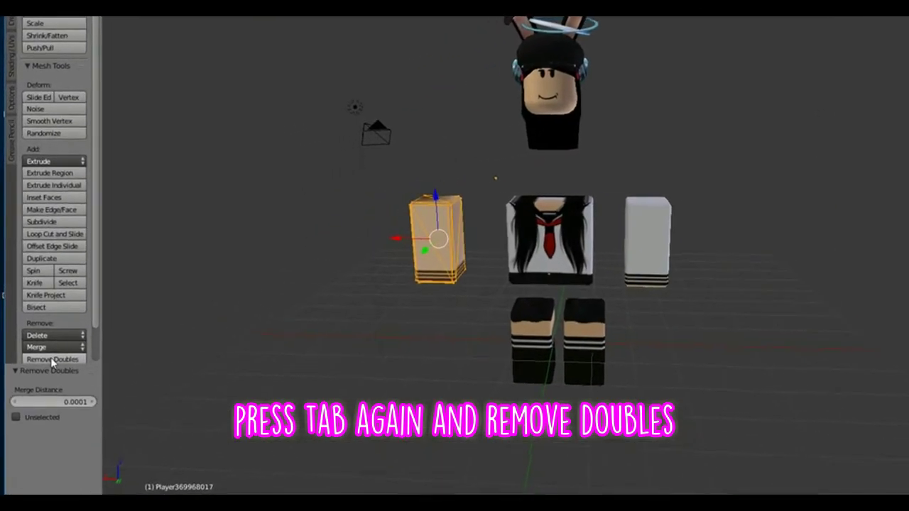
{"action": "left_click", "coordinate": [39, 225]}
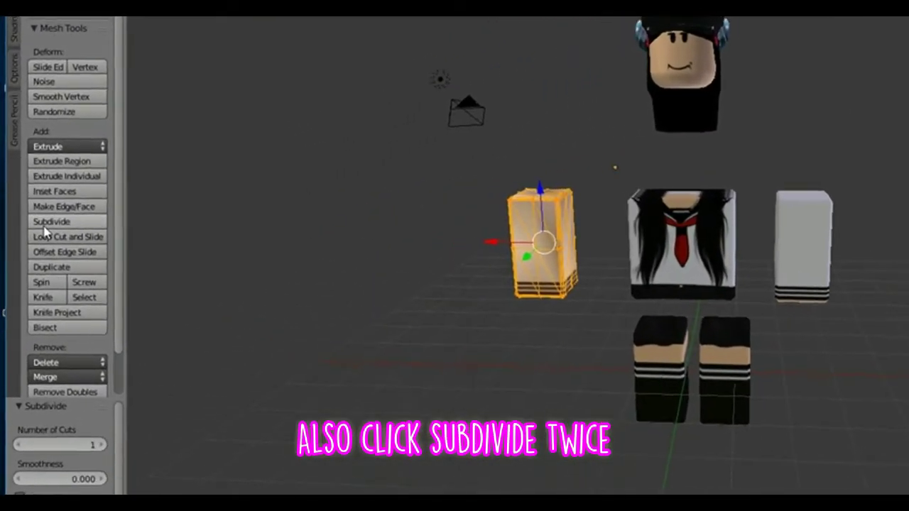
{"action": "left_click", "coordinate": [50, 226]}
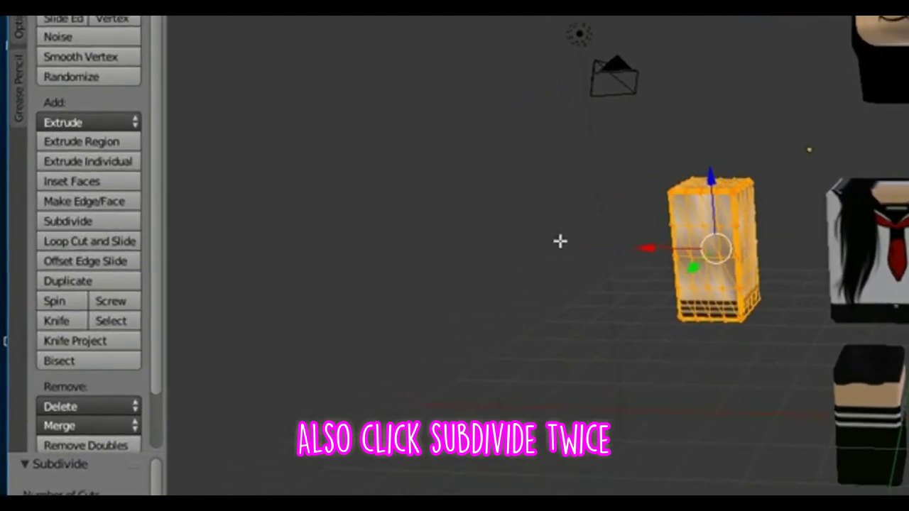
{"action": "key", "text": "Tab"}
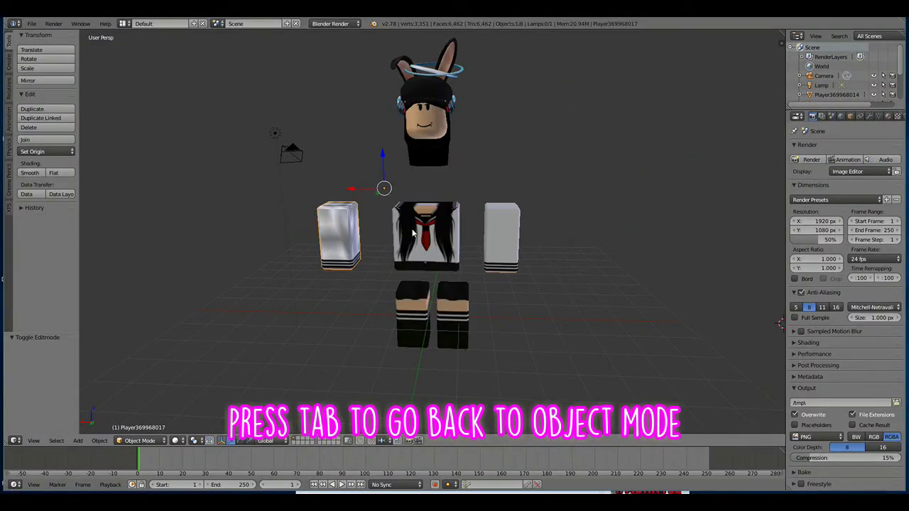
Remove doubles and subdivide twice on the torso mesh and on the remaining arm's mesh.
{"action": "key", "text": "Tab"}
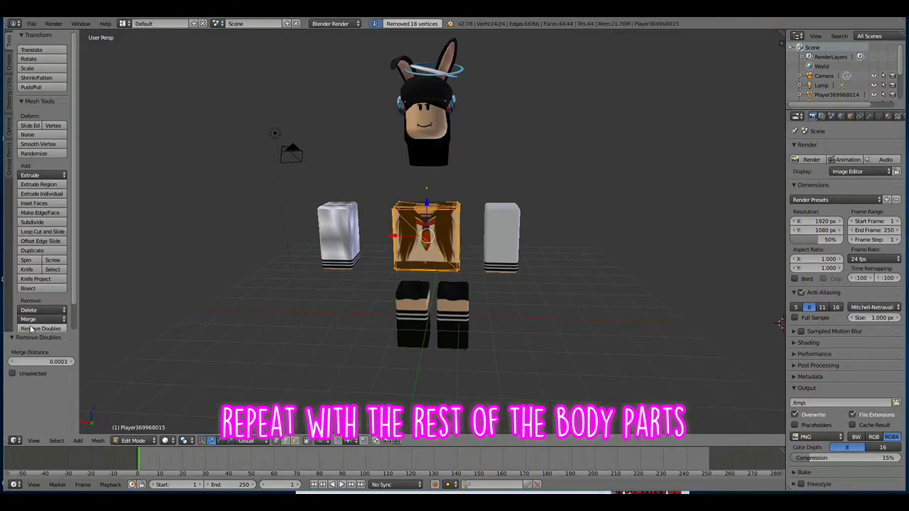
{"action": "key", "text": "Tab"}
{"action": "right_click", "coordinate": [501, 238]}
{"action": "key", "text": "Tab"}
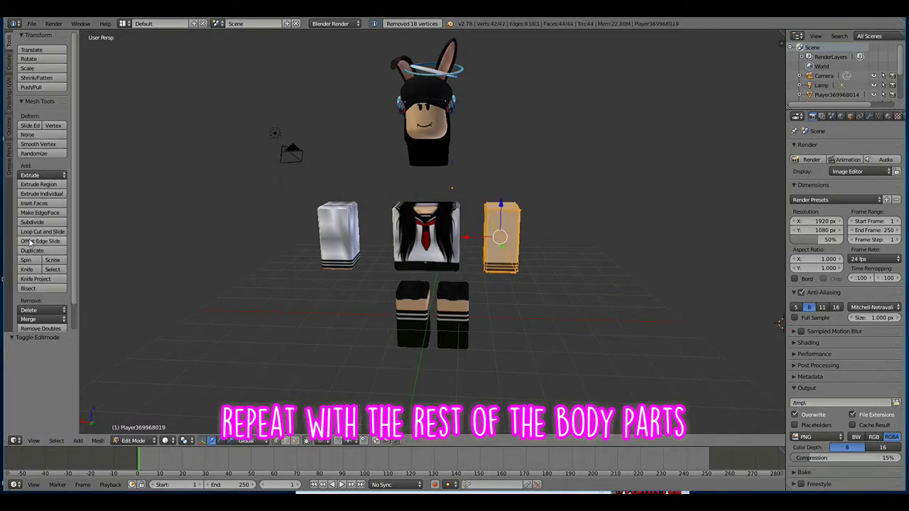
{"action": "left_click", "coordinate": [33, 222]}
{"action": "left_click", "coordinate": [33, 329]}
{"action": "key", "text": "Tab"}
Run Remove Doubles once more on the subdivided torso mesh and return to Object Mode.
{"action": "right_click", "coordinate": [438, 244]}
{"action": "key", "text": "Tab"}
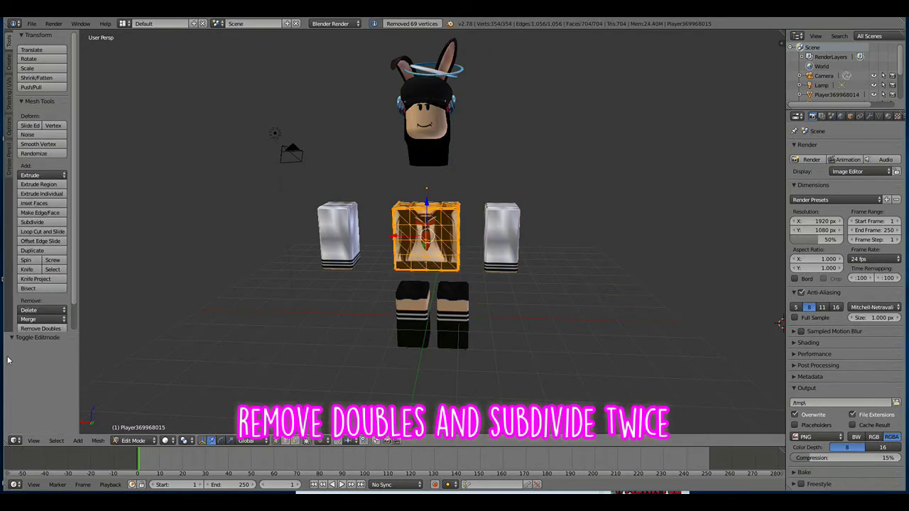
{"action": "key", "text": "Tab"}
Remove doubles and subdivide twice on each of the two leg meshes.
{"action": "right_click", "coordinate": [423, 307]}
{"action": "key", "text": "Tab"}
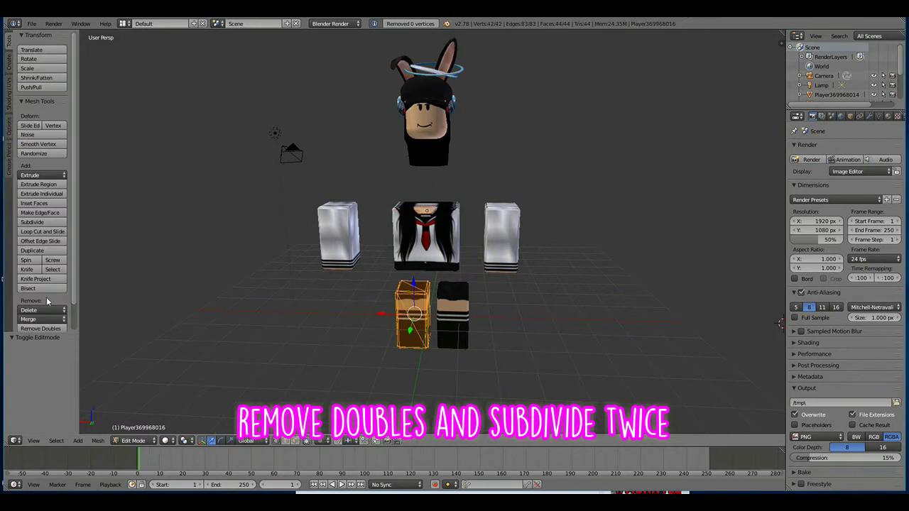
{"action": "key", "text": "Tab"}
{"action": "right_click", "coordinate": [452, 313]}
{"action": "key", "text": "Tab"}
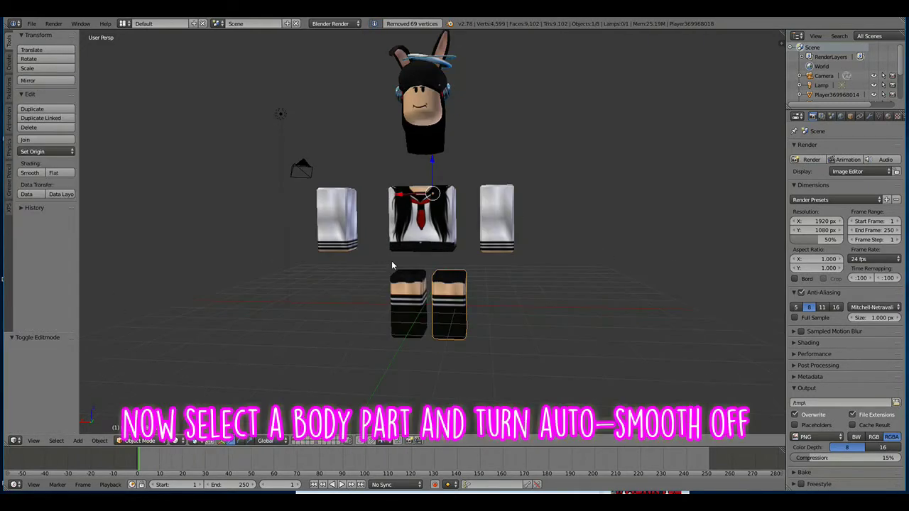
Turn off Auto Smooth in the mesh normals settings of the arm farther from the camera object.
{"action": "middle_click_drag", "start_coordinate": [391, 265], "coordinate": [393, 272]}
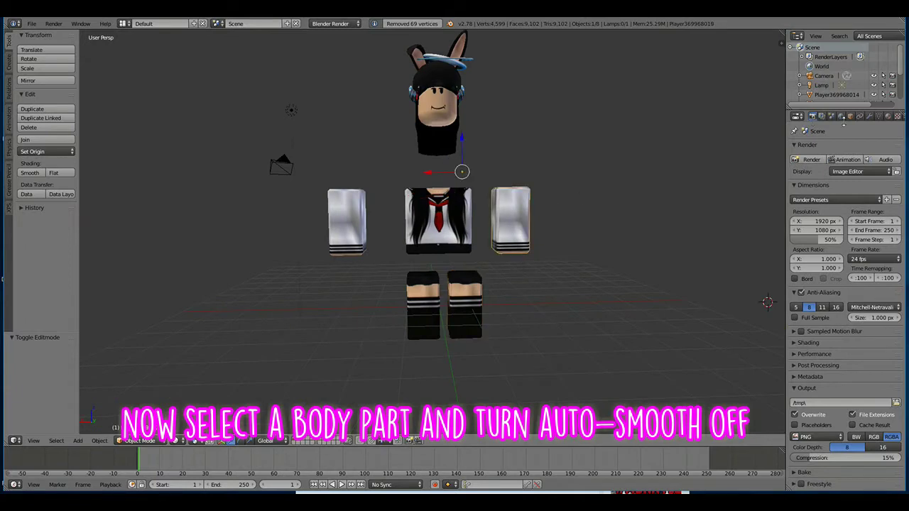
{"action": "left_click", "coordinate": [878, 115]}
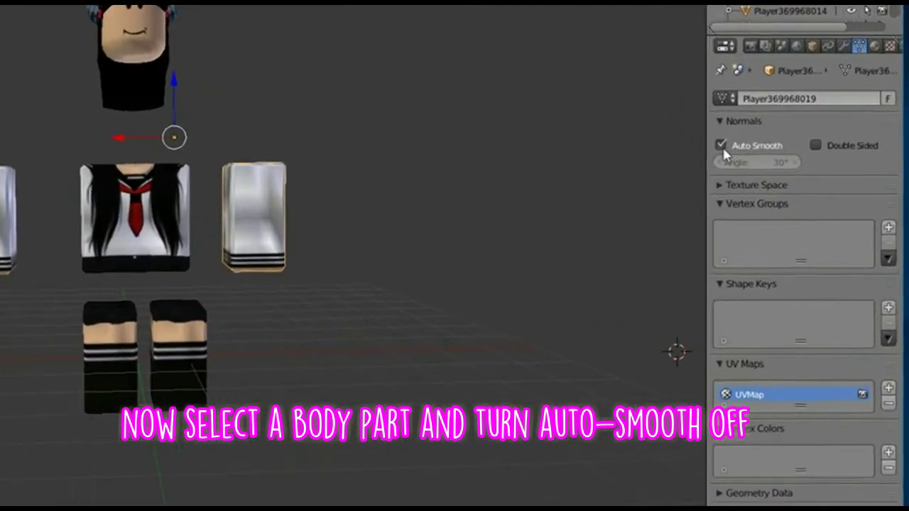
{"action": "left_click", "coordinate": [721, 145]}
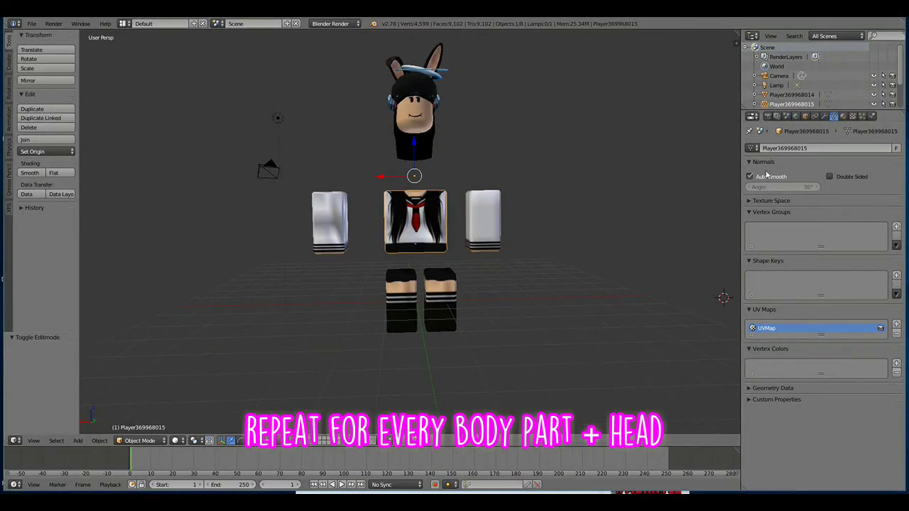
Turn off Auto Smooth for the torso, both legs, the remaining arm and the head.
{"action": "scroll", "coordinate": [512, 264], "scroll_direction": "up", "scroll_amount": 3}
{"action": "right_click", "coordinate": [391, 350]}
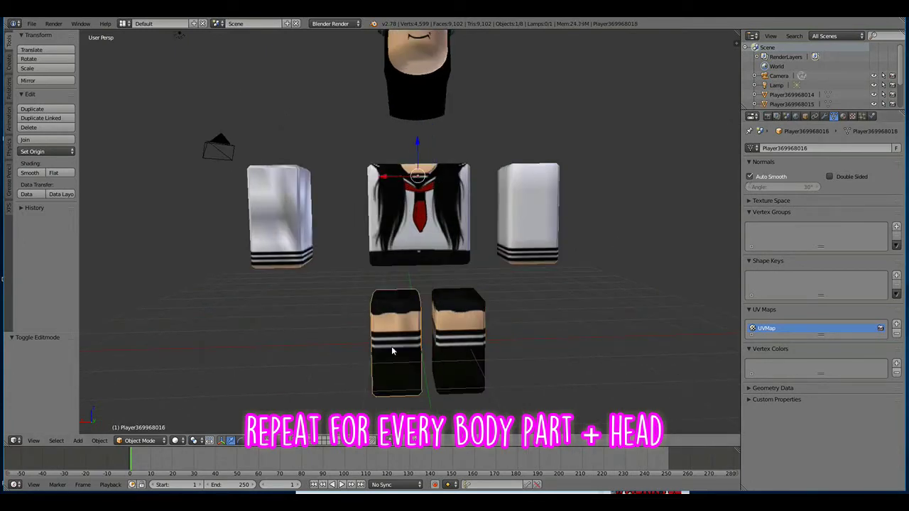
{"action": "left_click", "coordinate": [749, 176]}
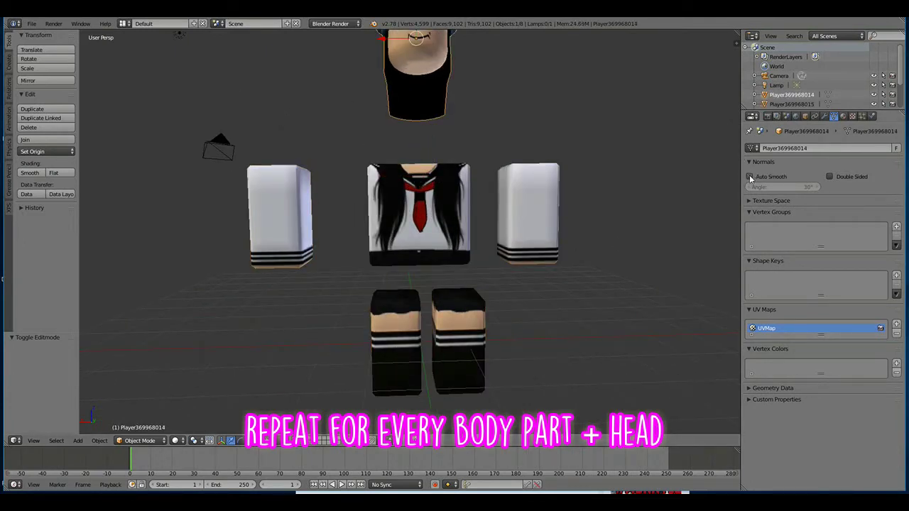
Add a single-bone armature to the scene.
{"action": "middle_click_drag", "start_coordinate": [630, 168], "coordinate": [611, 179]}
{"action": "scroll", "coordinate": [610, 178], "scroll_direction": "down", "scroll_amount": 1}
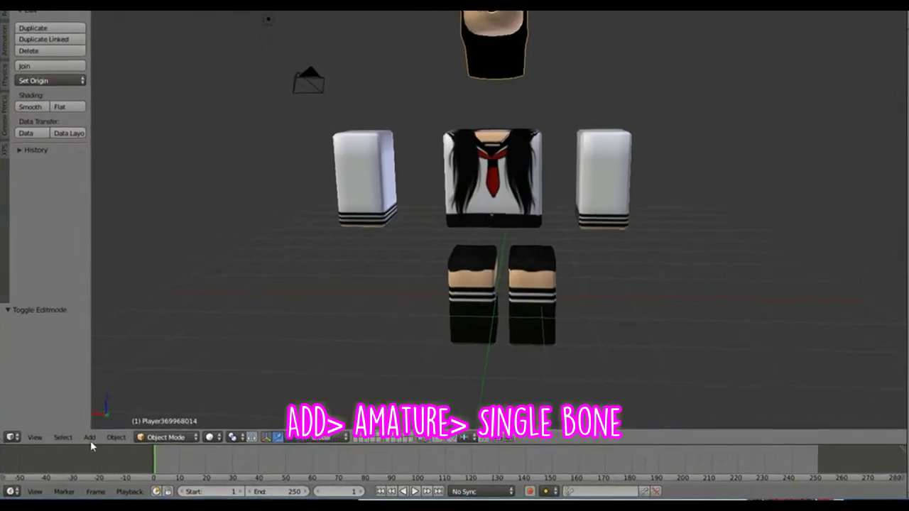
{"action": "left_click", "coordinate": [90, 438]}
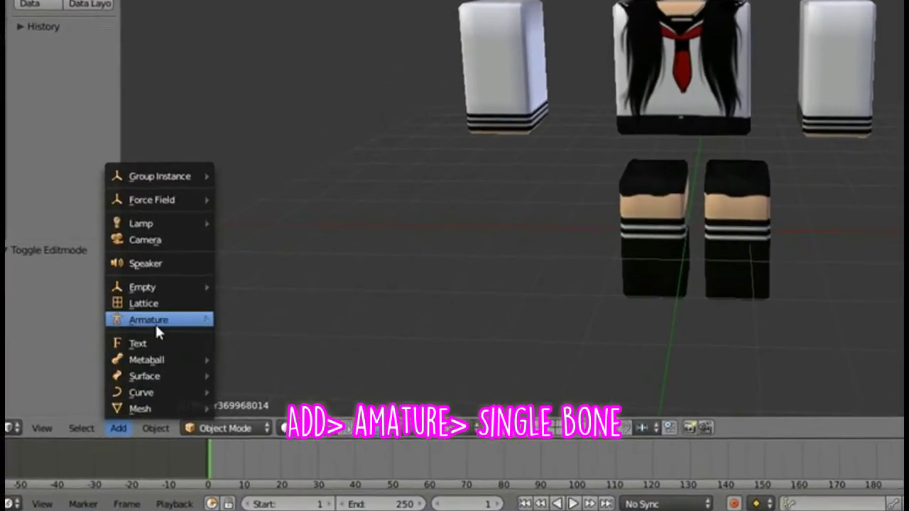
{"action": "mouse_move", "coordinate": [117, 360]}
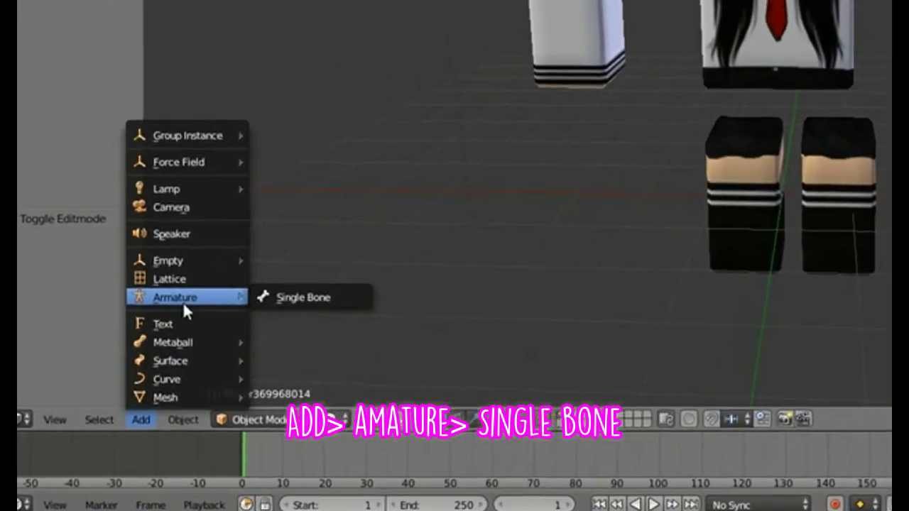
{"action": "left_click", "coordinate": [302, 298]}
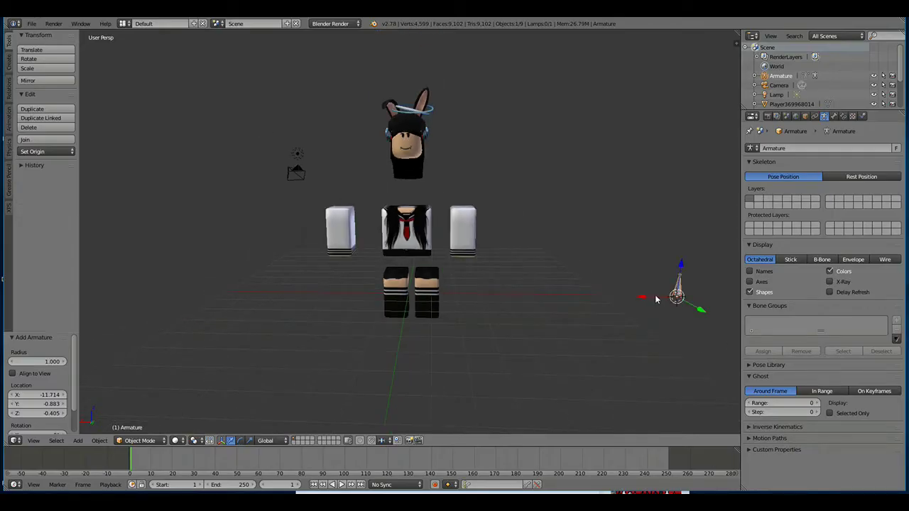
Move the bone to the base of the torso, about 11.6 along X, 0.7 along Y and 2.2 along Z.
{"action": "left_click_drag", "start_coordinate": [656, 299], "coordinate": [392, 298]}
{"action": "scroll", "coordinate": [490, 256], "scroll_direction": "up", "scroll_amount": 4}
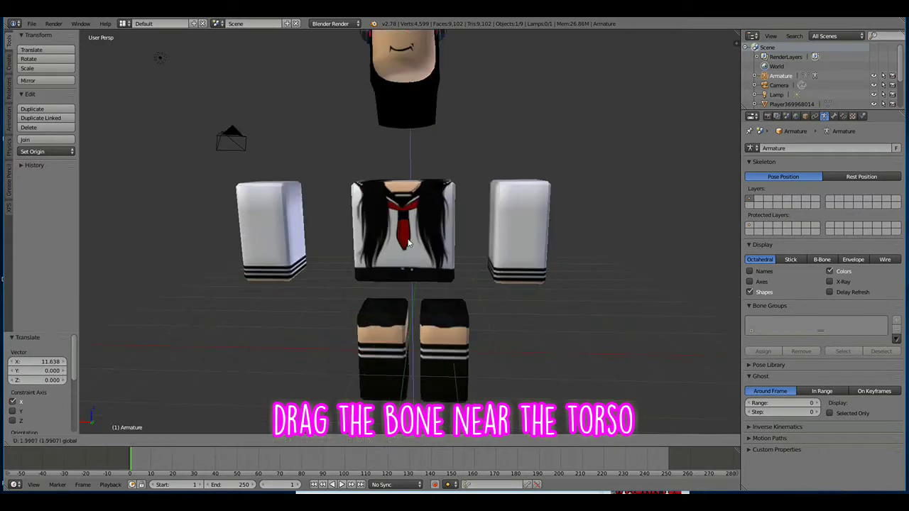
{"action": "left_click_drag", "start_coordinate": [409, 242], "coordinate": [408, 242]}
{"action": "middle_click_drag", "start_coordinate": [522, 236], "coordinate": [445, 250]}
{"action": "middle_click_drag", "start_coordinate": [297, 278], "coordinate": [260, 265]}
{"action": "left_click_drag", "start_coordinate": [317, 255], "coordinate": [292, 253]}
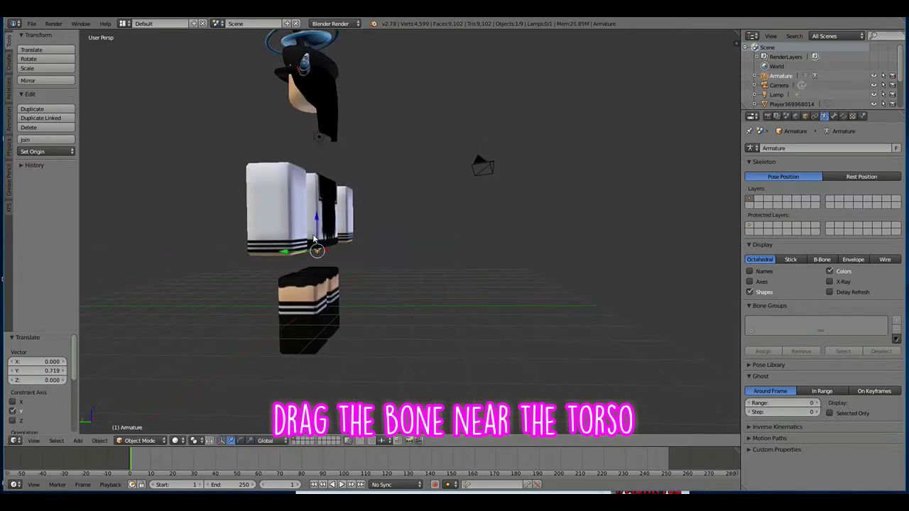
{"action": "left_click_drag", "start_coordinate": [317, 220], "coordinate": [318, 213]}
{"action": "middle_click_drag", "start_coordinate": [319, 222], "coordinate": [397, 234]}
{"action": "scroll", "coordinate": [387, 232], "scroll_direction": "up", "scroll_amount": 4}
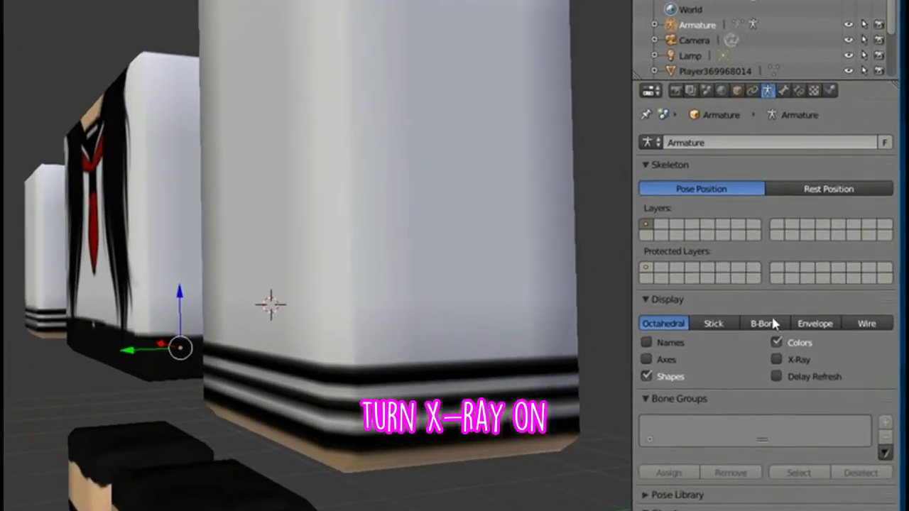
Turn on X-Ray display for the armature and shift the bone about 0.15 along X inside the torso.
{"action": "left_click", "coordinate": [810, 312]}
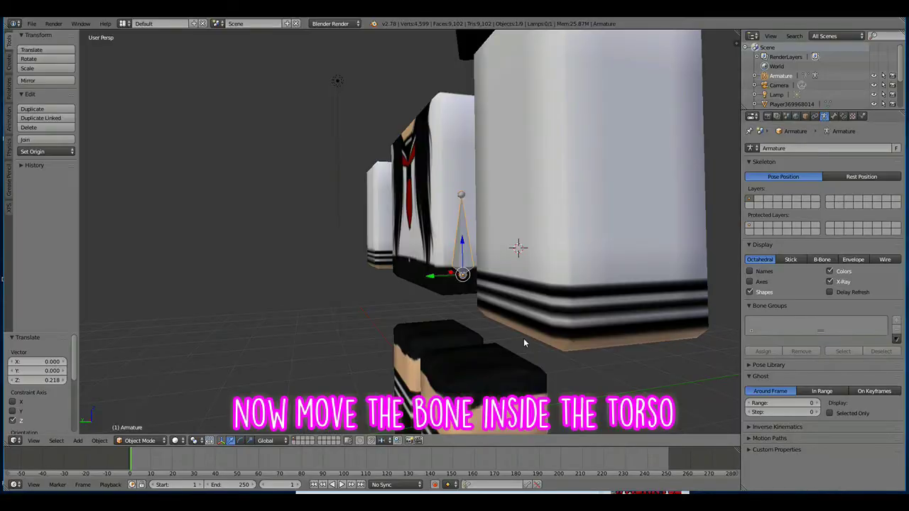
{"action": "middle_click_drag", "start_coordinate": [523, 340], "coordinate": [547, 317]}
{"action": "key", "text": "g"}
{"action": "key", "text": "x"}
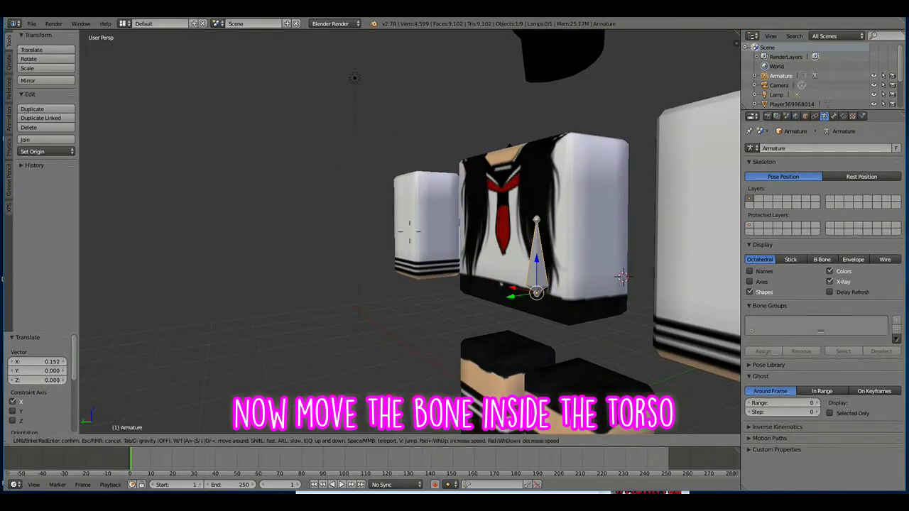
{"action": "middle_click_drag", "start_coordinate": [622, 277], "coordinate": [500, 260]}
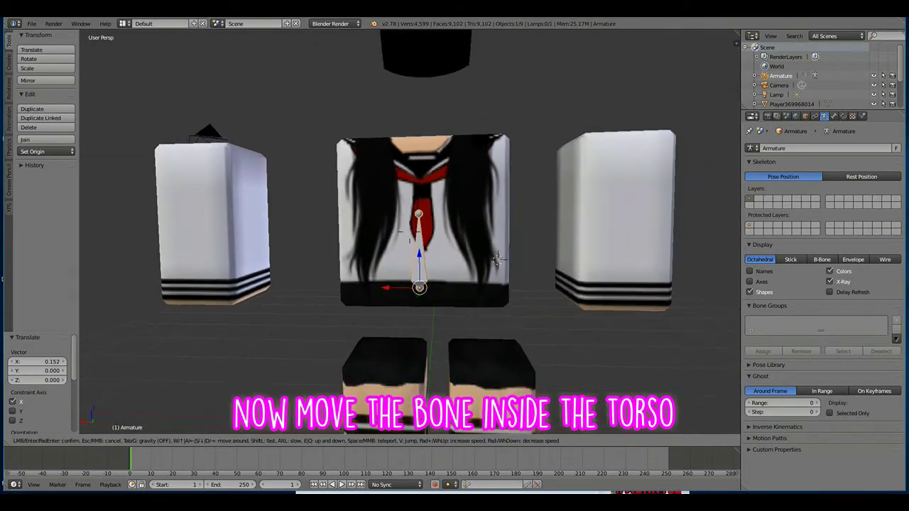
{"action": "left_click", "coordinate": [460, 276]}
Scale the bone down to about 0.72 and nudge it about -0.04 along X to centre it in the torso.
{"action": "key", "text": "s"}
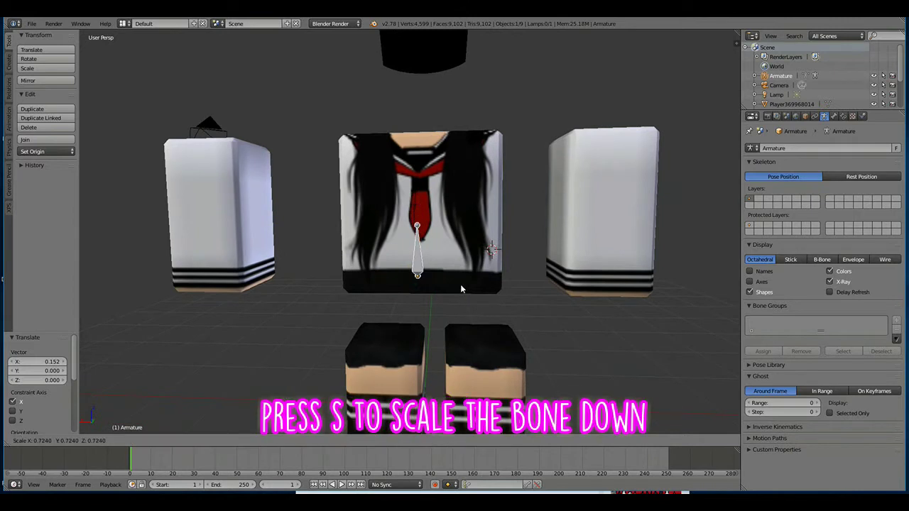
{"action": "left_click", "coordinate": [461, 286]}
{"action": "left_click_drag", "start_coordinate": [401, 277], "coordinate": [404, 278]}
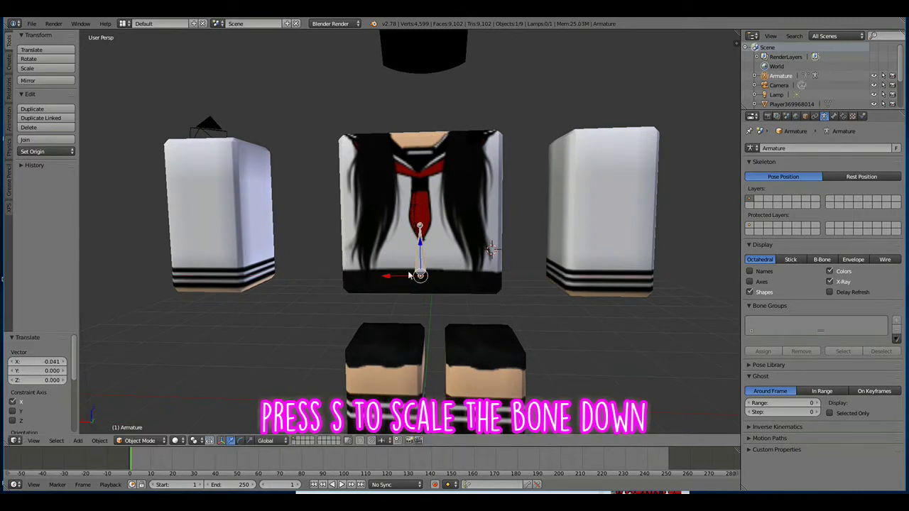
Extrude a second bone upward from the torso bone's tip in Edit Mode, about 0.93 along Z.
{"action": "key", "text": "Tab"}
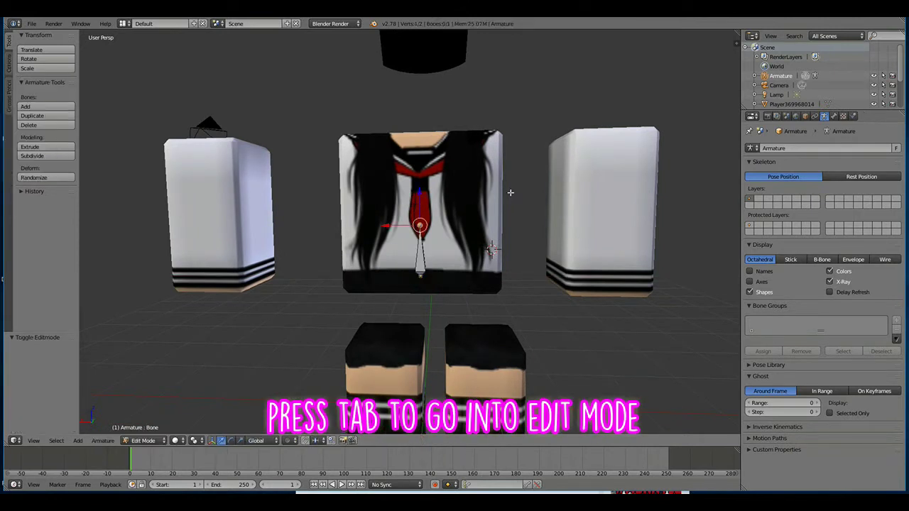
{"action": "scroll", "coordinate": [419, 213], "scroll_direction": "up", "scroll_amount": 3}
{"action": "scroll", "coordinate": [447, 219], "scroll_direction": "down", "scroll_amount": 3}
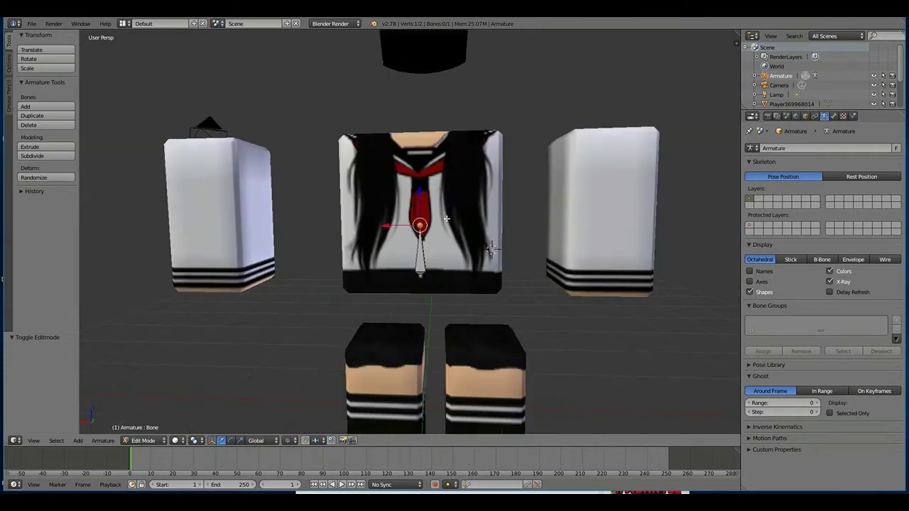
{"action": "key", "text": "e"}
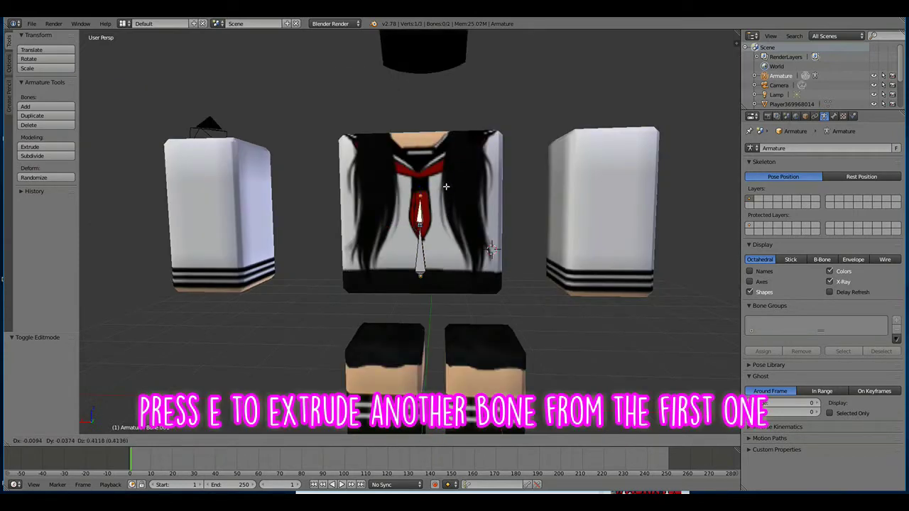
{"action": "left_click", "coordinate": [447, 157]}
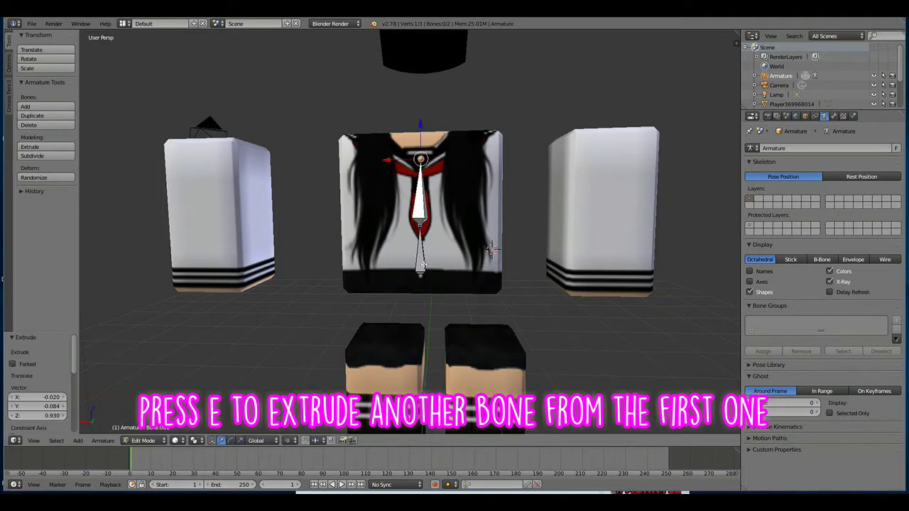
Duplicate both torso bones and move the copies about 2.9 along X into the character's right arm.
{"action": "right_click", "coordinate": [420, 263]}
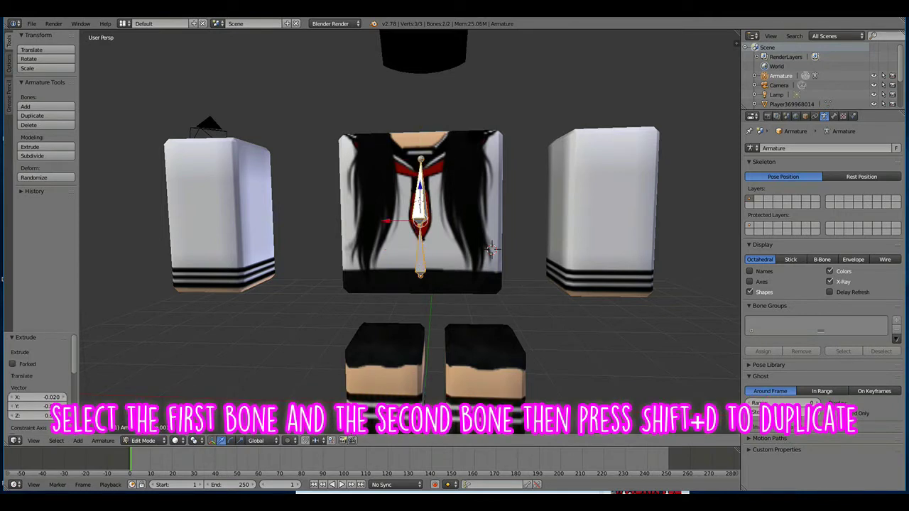
{"action": "key", "text": "shift+d"}
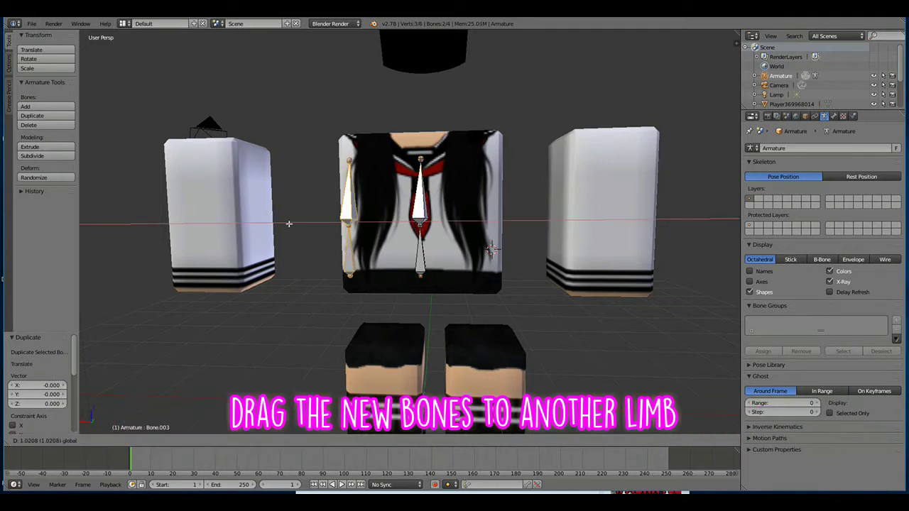
{"action": "left_click", "coordinate": [202, 232]}
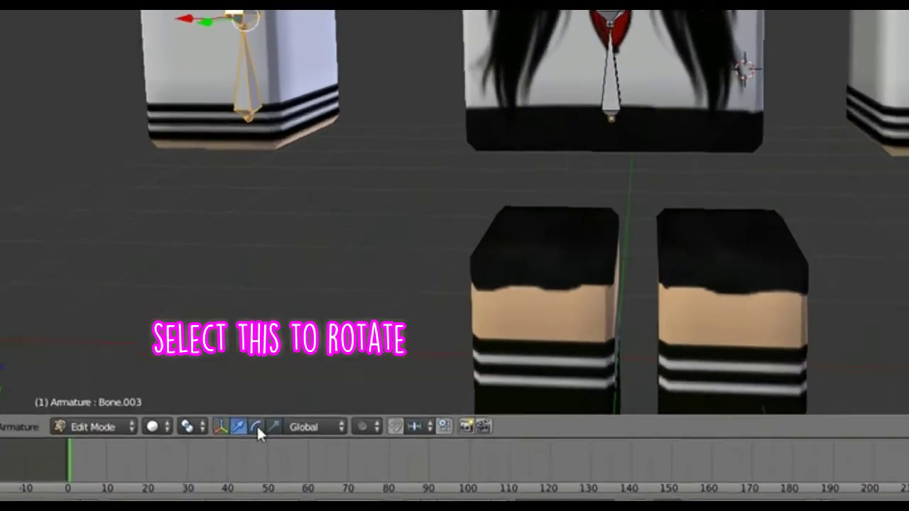
Turn the right arm's bone pair upside down by rotating it about -183° around the Y axis.
{"action": "left_click", "coordinate": [230, 440]}
{"action": "left_click_drag", "start_coordinate": [238, 197], "coordinate": [243, 196]}
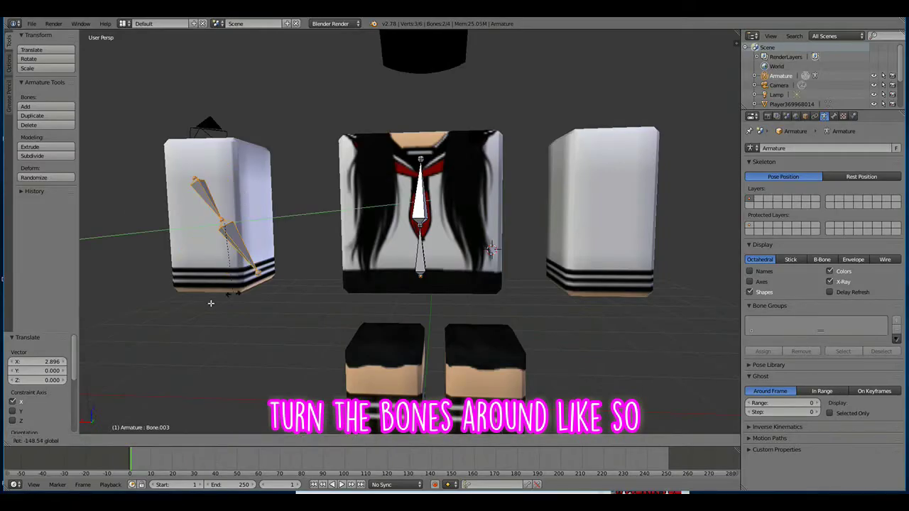
{"action": "left_click", "coordinate": [185, 298]}
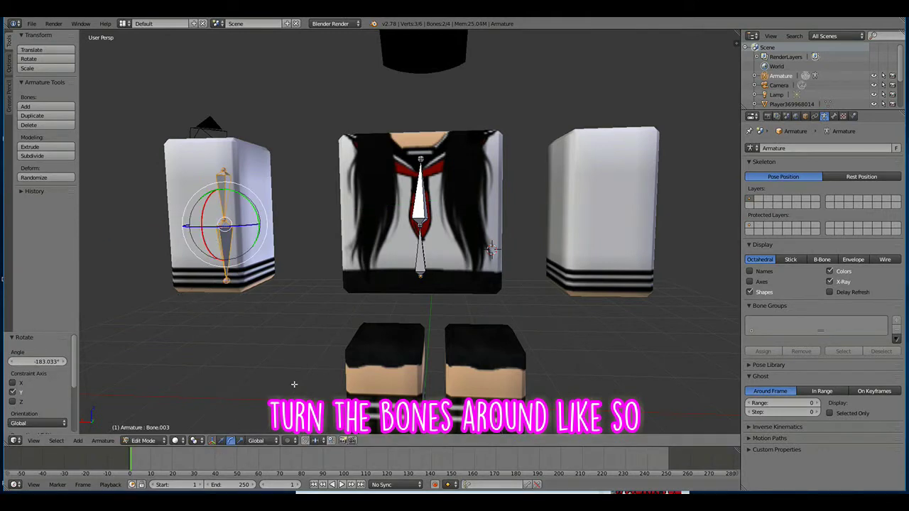
{"action": "middle_click_drag", "start_coordinate": [325, 359], "coordinate": [380, 247]}
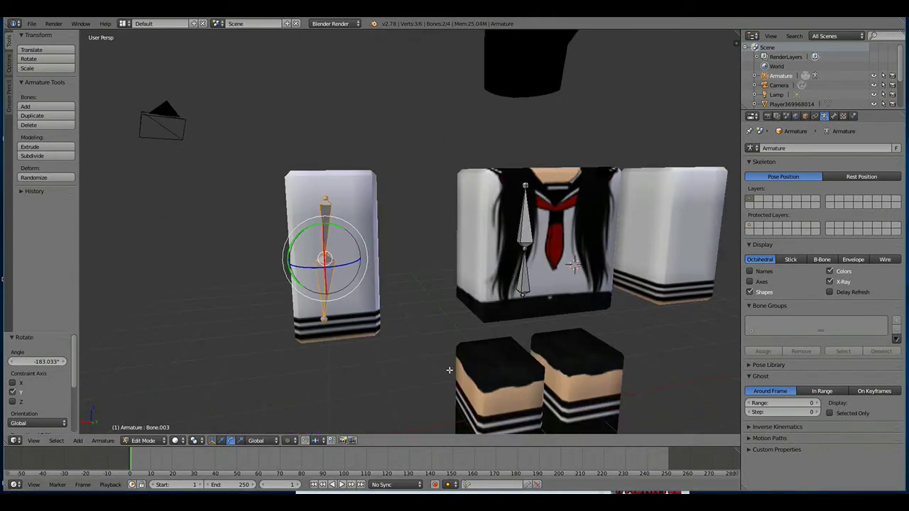
{"action": "middle_click_drag", "start_coordinate": [450, 370], "coordinate": [432, 367]}
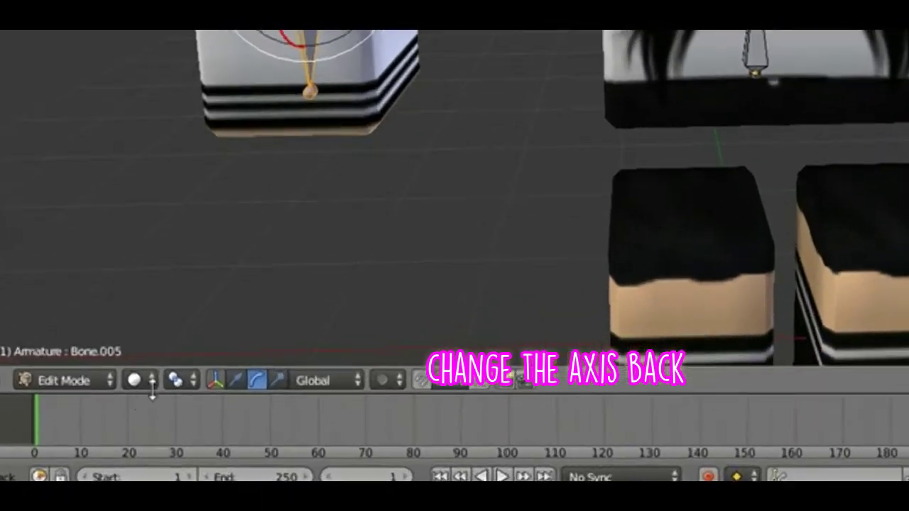
Duplicate the right arm's bones into the left arm, about -5.5 along X, and adjust them about 0.34 along X to fit inside.
{"action": "left_click", "coordinate": [226, 423]}
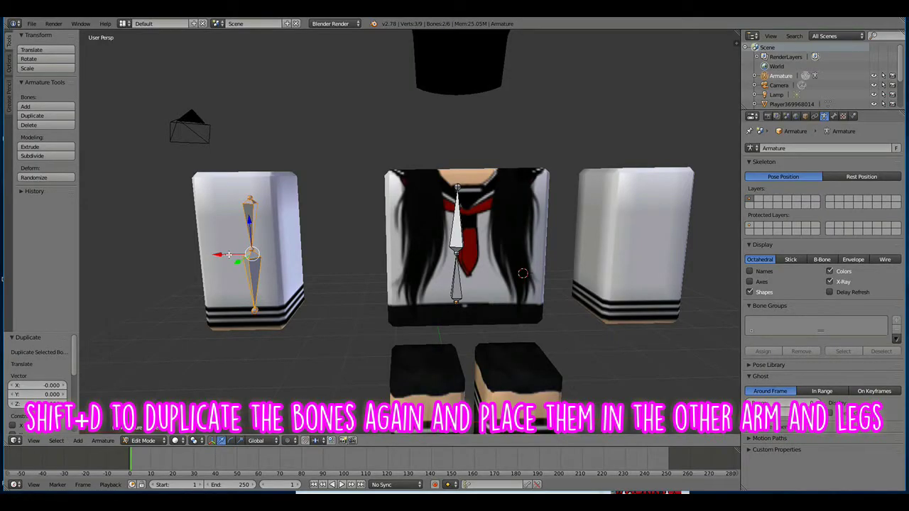
{"action": "key", "text": "shift+d"}
{"action": "key", "text": "x"}
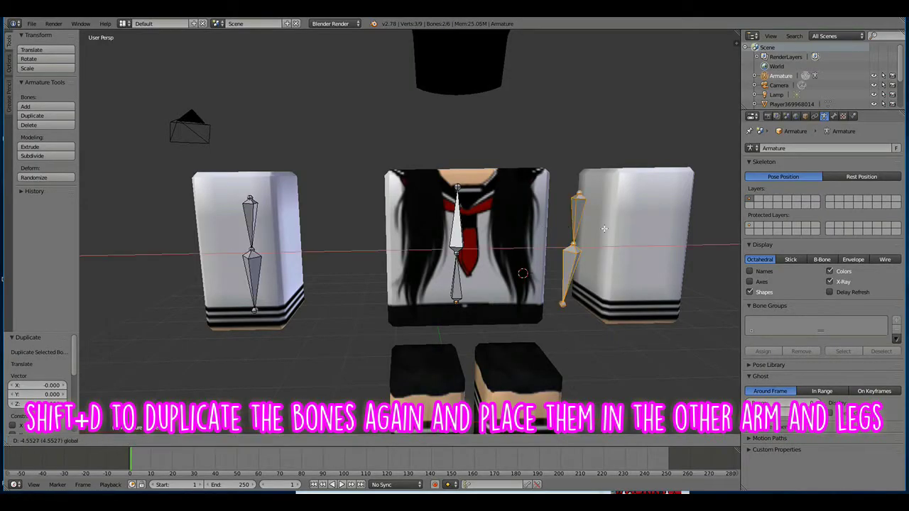
{"action": "left_click", "coordinate": [614, 228]}
{"action": "scroll", "coordinate": [568, 232], "scroll_direction": "down", "scroll_amount": 4}
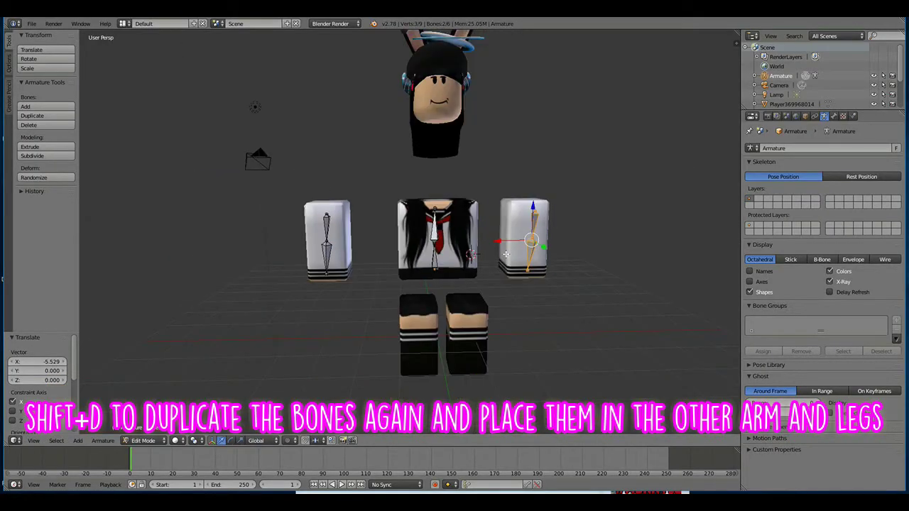
{"action": "middle_click_drag", "start_coordinate": [506, 254], "coordinate": [466, 260]}
{"action": "middle_click_drag", "start_coordinate": [343, 276], "coordinate": [404, 276]}
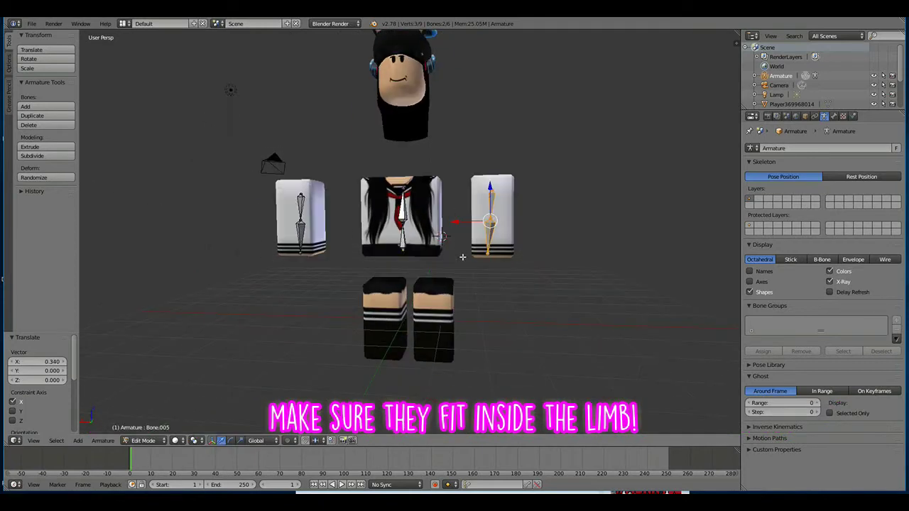
Place a copy of the left arm's bones in the left leg, lowered along Z, about 1.48 along X and nudged along Y.
{"action": "key", "text": "g"}
{"action": "key", "text": "z"}
{"action": "left_click", "coordinate": [465, 316]}
{"action": "left_click_drag", "start_coordinate": [464, 316], "coordinate": [408, 315]}
{"action": "middle_click_drag", "start_coordinate": [407, 315], "coordinate": [351, 316]}
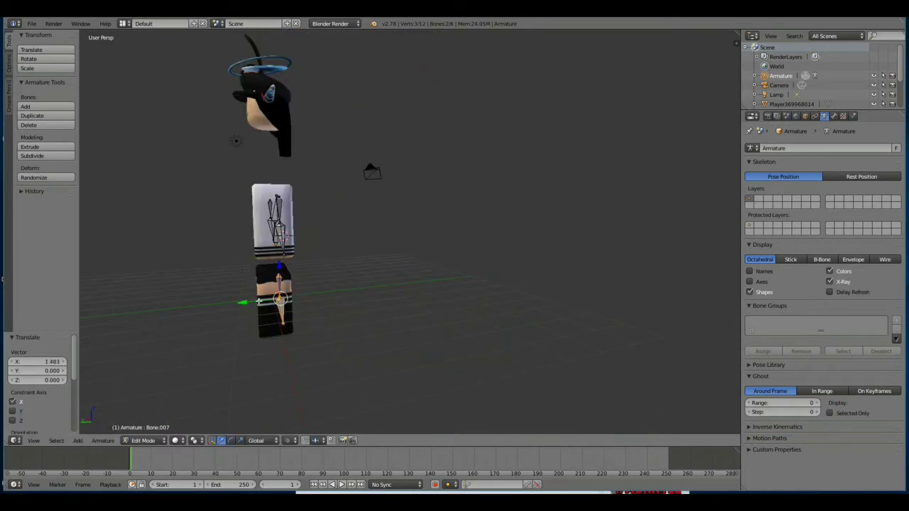
{"action": "left_click_drag", "start_coordinate": [258, 302], "coordinate": [254, 303]}
Place a copy of the left leg's bones in the right leg, about 1.25 along X.
{"action": "middle_click_drag", "start_coordinate": [383, 292], "coordinate": [525, 285]}
{"action": "left_click_drag", "start_coordinate": [439, 300], "coordinate": [394, 306]}
{"action": "middle_click_drag", "start_coordinate": [513, 271], "coordinate": [455, 282]}
Duplicate the lower torso bone and move the copy about 4.06 along Z into the head.
{"action": "scroll", "coordinate": [454, 282], "scroll_direction": "up", "scroll_amount": 5}
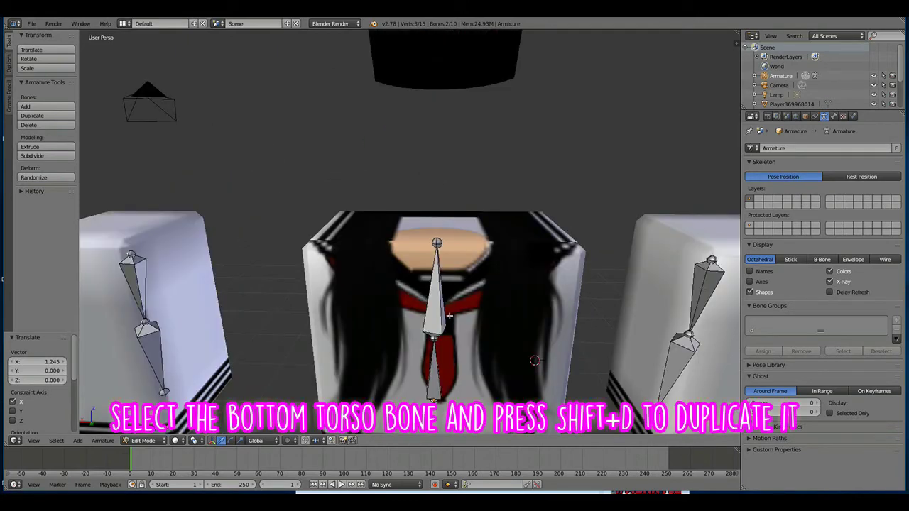
{"action": "scroll", "coordinate": [447, 314], "scroll_direction": "down", "scroll_amount": 2}
{"action": "right_click", "coordinate": [425, 328]}
{"action": "key", "text": "shift+d"}
{"action": "right_click", "coordinate": [434, 318]}
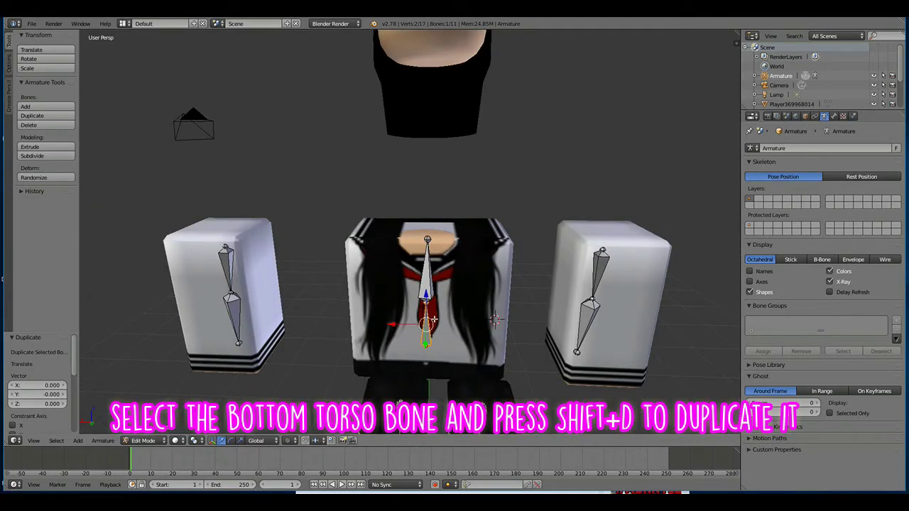
{"action": "scroll", "coordinate": [426, 300], "scroll_direction": "down", "scroll_amount": 4}
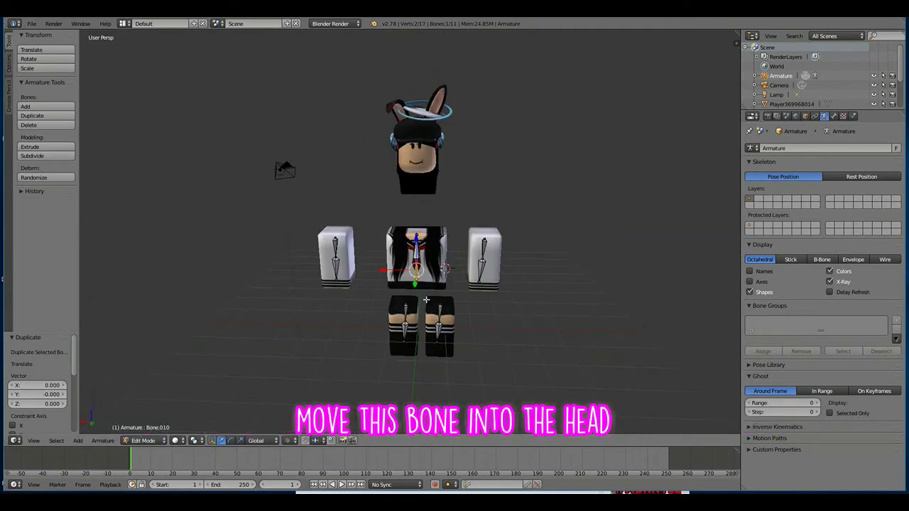
{"action": "left_click", "coordinate": [431, 134]}
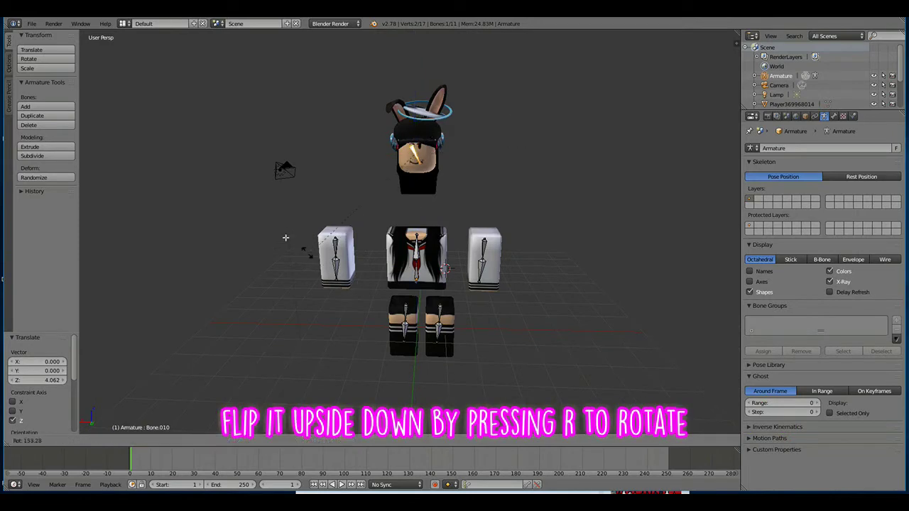
Flip the head bone upside down by about 178° and straighten it around X and about -12.4° around Y.
{"action": "left_click", "coordinate": [286, 211]}
{"action": "scroll", "coordinate": [454, 200], "scroll_direction": "up", "scroll_amount": 3}
{"action": "middle_click_drag", "start_coordinate": [472, 199], "coordinate": [428, 209]}
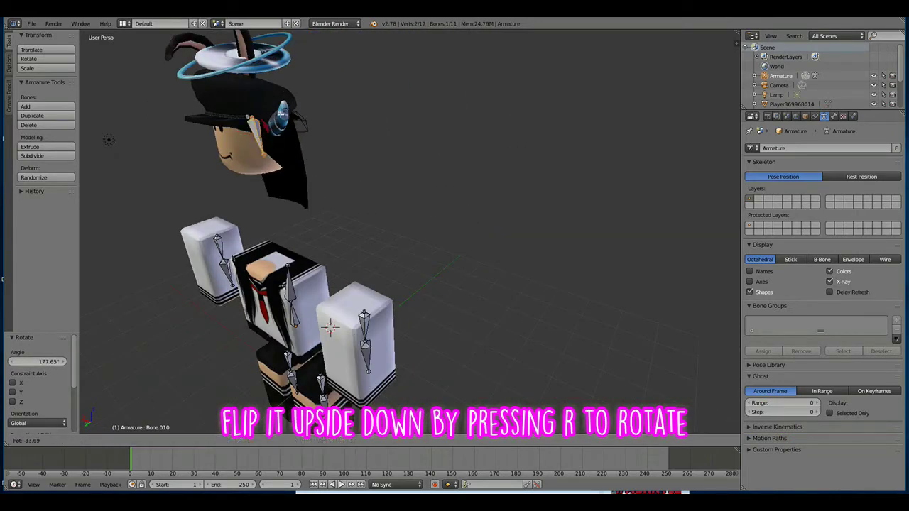
{"action": "key", "text": "r"}
{"action": "key", "text": "x"}
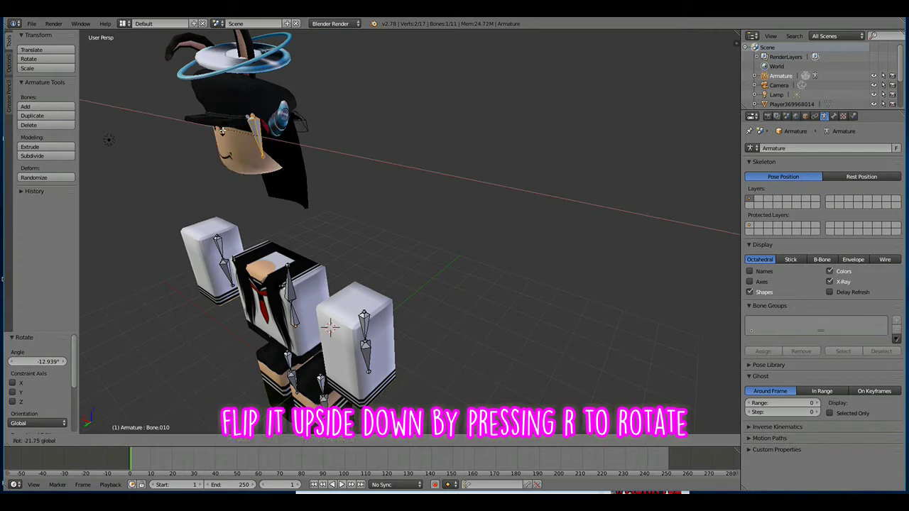
{"action": "left_click", "coordinate": [226, 129]}
{"action": "key", "text": "r"}
{"action": "key", "text": "y"}
{"action": "left_click", "coordinate": [229, 134]}
Parent the head bone and both upper arm bones to the upper torso bone with Keep Offset.
{"action": "middle_click_drag", "start_coordinate": [230, 133], "coordinate": [315, 112]}
{"action": "scroll", "coordinate": [314, 113], "scroll_direction": "down", "scroll_amount": 2}
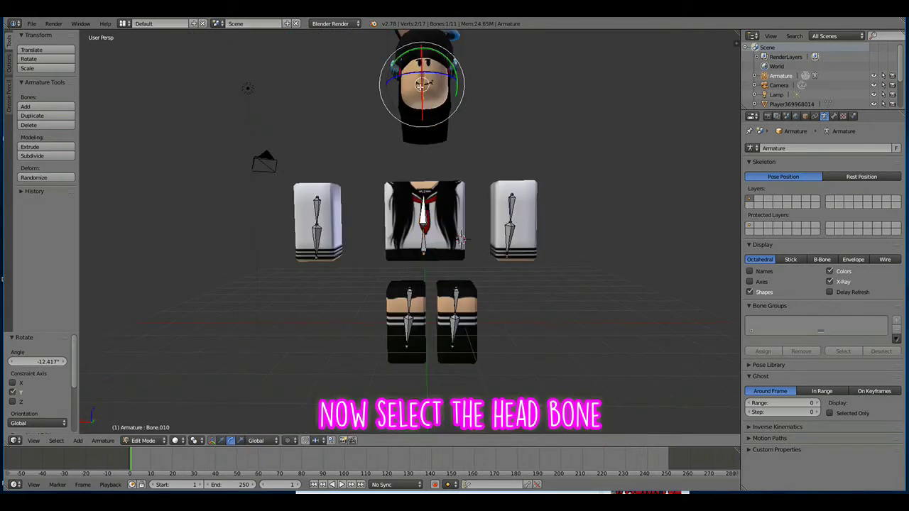
{"action": "right_click", "coordinate": [317, 213], "text": "shift"}
{"action": "right_click", "coordinate": [511, 201], "text": "shift"}
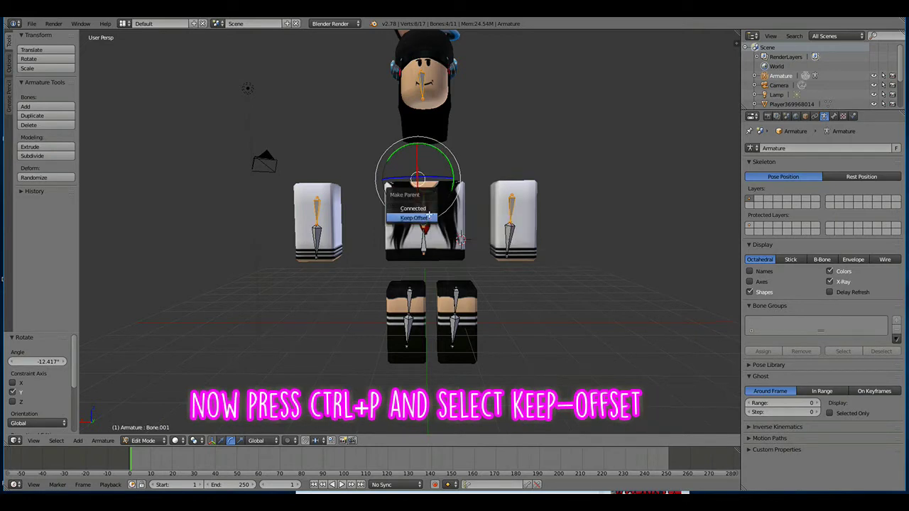
{"action": "left_click", "coordinate": [414, 218]}
Join the arm, leg, torso and head meshes into one object in Object Mode.
{"action": "key", "text": "Tab"}
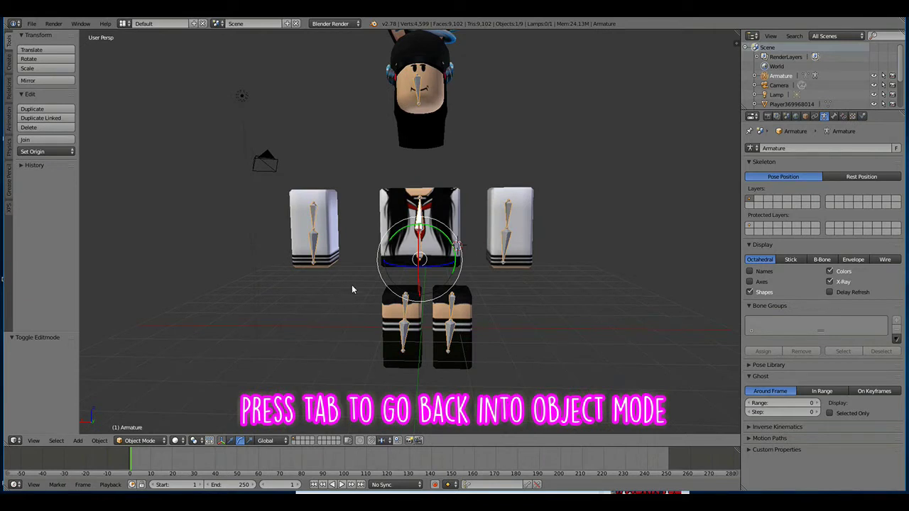
{"action": "middle_click_drag", "start_coordinate": [470, 193], "coordinate": [472, 198]}
{"action": "right_click", "coordinate": [524, 221]}
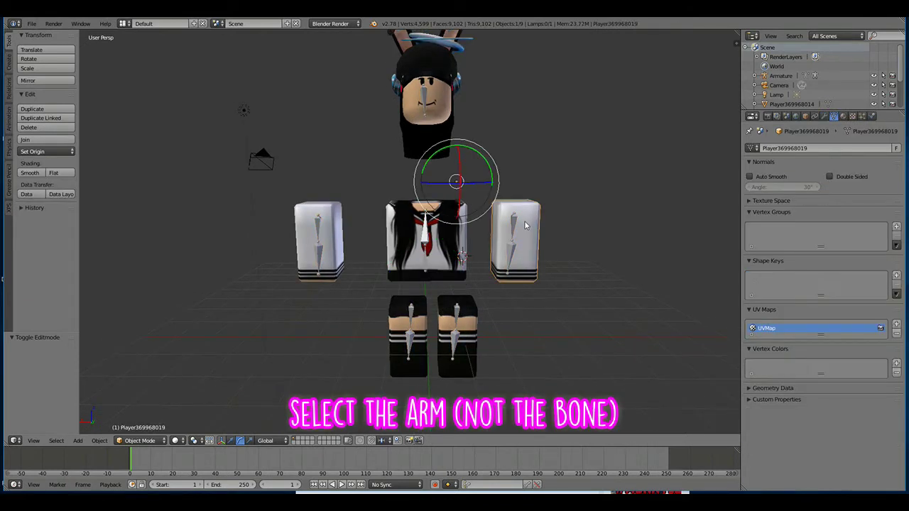
{"action": "right_click", "coordinate": [476, 321], "text": "shift"}
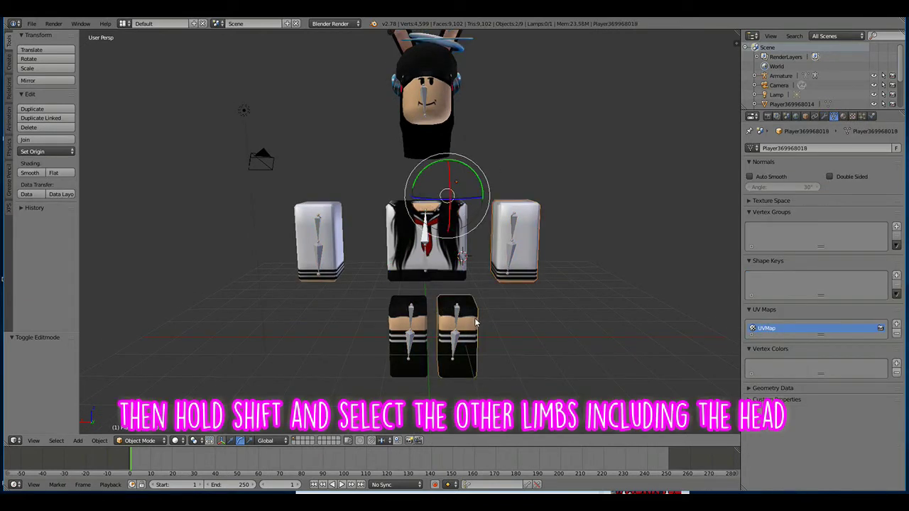
{"action": "right_click", "coordinate": [332, 260], "text": "shift"}
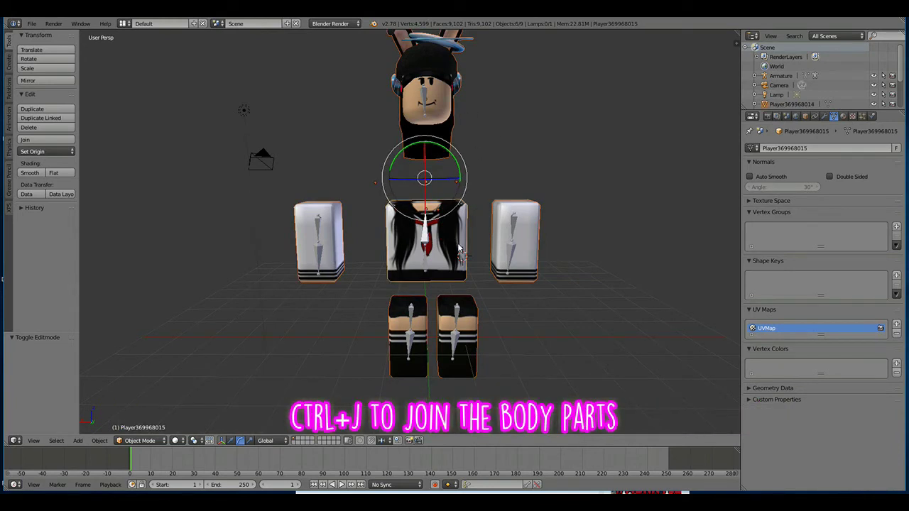
{"action": "key", "text": "ctrl+j"}
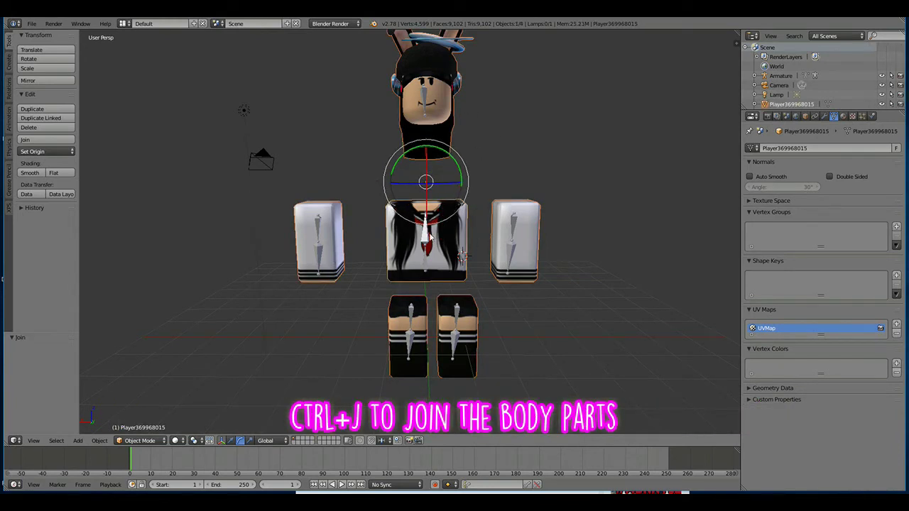
Parent the joined body mesh to the armature With Automatic Weights.
{"action": "right_click", "coordinate": [425, 236], "text": "shift"}
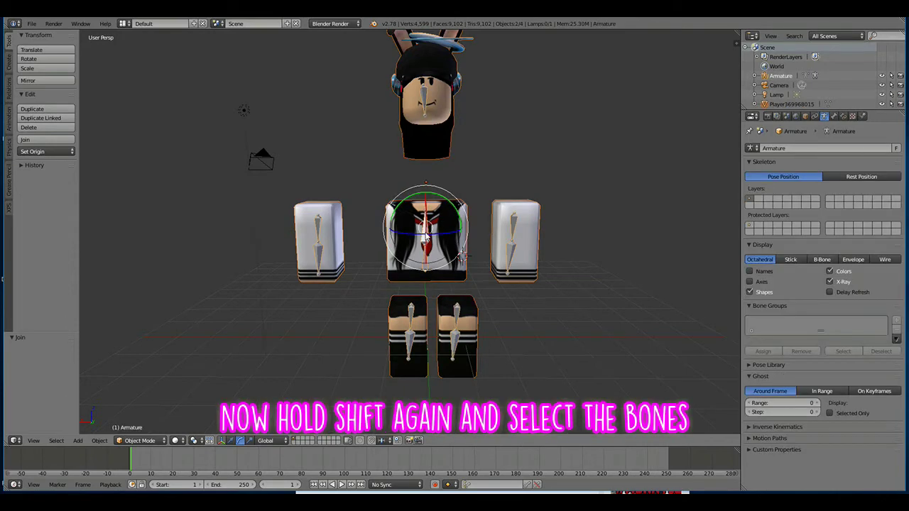
{"action": "key", "text": "ctrl+p"}
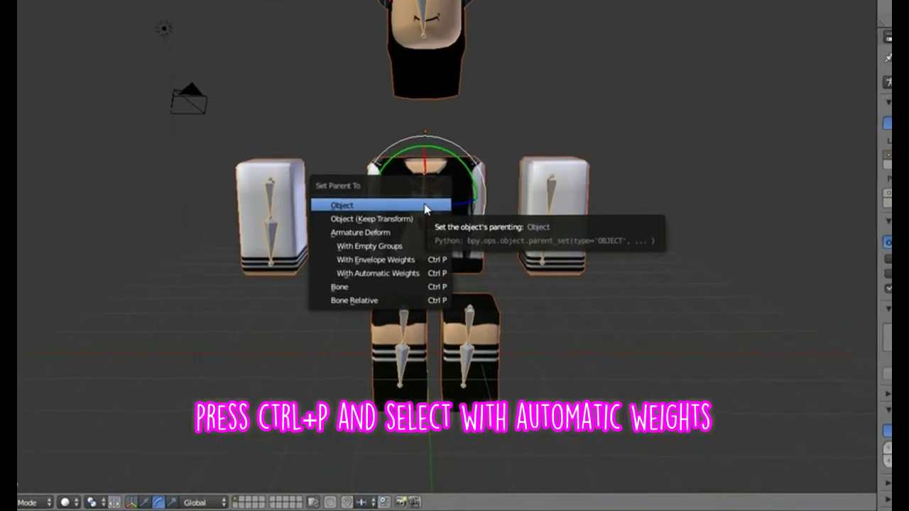
{"action": "left_click", "coordinate": [376, 267]}
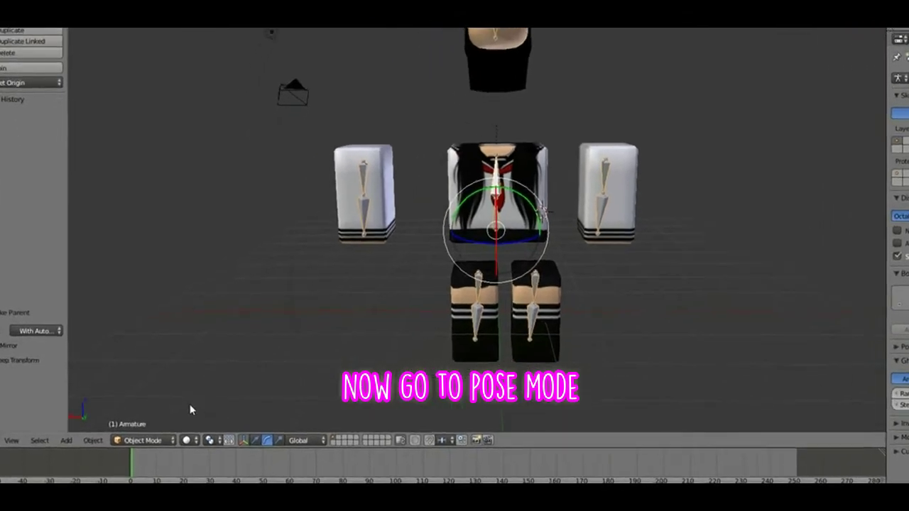
Switch the armature to Pose Mode and rotate the selected bones about 0.66° around the Y axis.
{"action": "left_click", "coordinate": [228, 444]}
{"action": "left_click", "coordinate": [155, 382]}
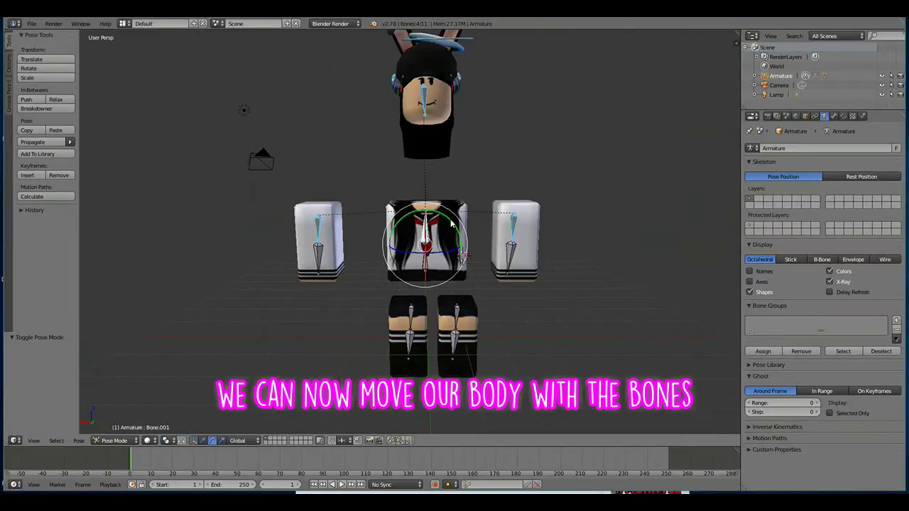
{"action": "key", "text": "r"}
{"action": "mouse_move", "coordinate": [447, 223]}
{"action": "left_mouse_down"}
{"action": "mouse_move", "coordinate": [433, 228]}
{"action": "mouse_move", "coordinate": [443, 223]}
{"action": "left_mouse_up"}
Test the arm bones by rotating the character's left upper arm about -14.27° around Y and turning the right arm bones.
{"action": "right_click", "coordinate": [511, 220]}
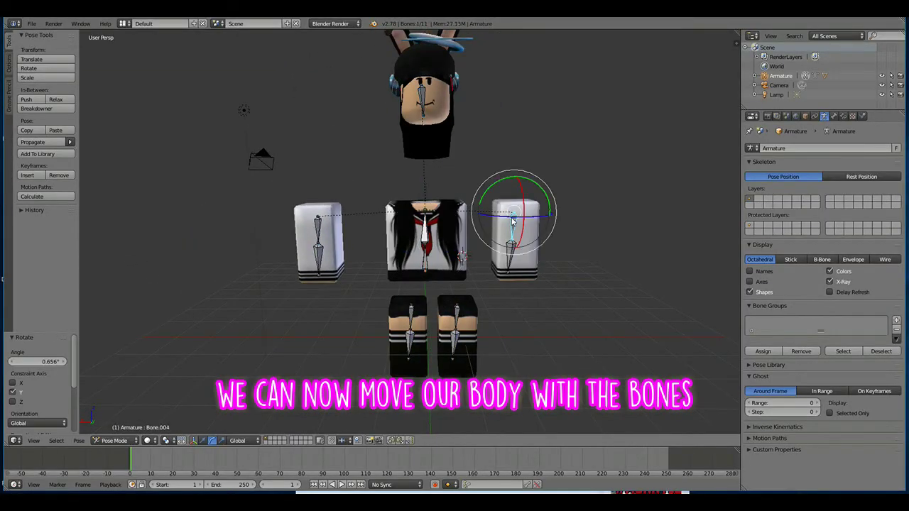
{"action": "left_click_drag", "start_coordinate": [496, 183], "coordinate": [515, 182]}
{"action": "right_click", "coordinate": [320, 226]}
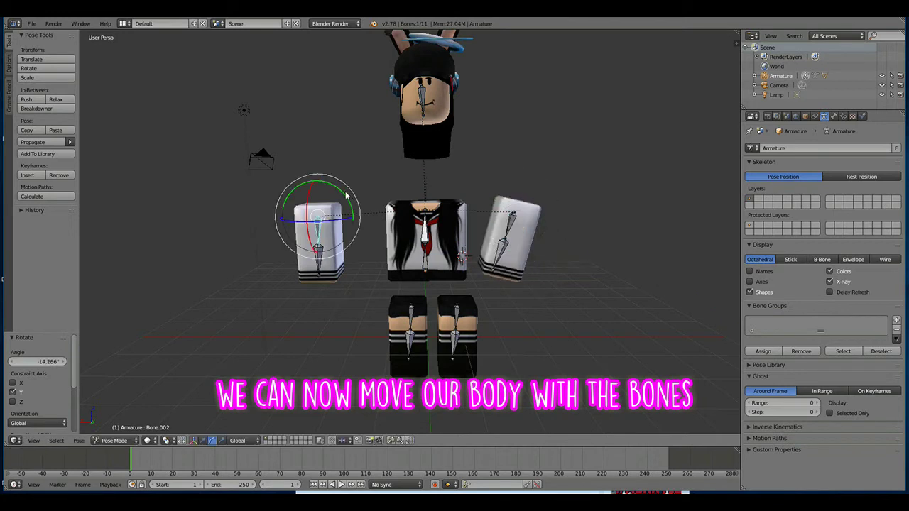
{"action": "left_click_drag", "start_coordinate": [347, 197], "coordinate": [346, 205]}
{"action": "right_click", "coordinate": [317, 254]}
{"action": "mouse_move", "coordinate": [306, 239]}
{"action": "left_mouse_down"}
{"action": "mouse_move", "coordinate": [304, 209]}
{"action": "mouse_move", "coordinate": [306, 236]}
{"action": "left_mouse_up"}
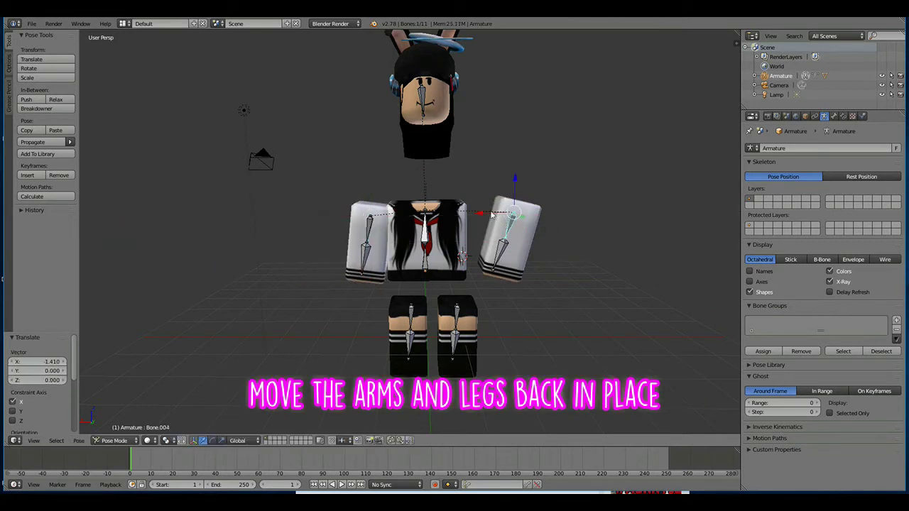
Move the arms and legs back against the torso, shifting the left arm 0.789 along X and raising the right leg 0.711 along Z.
{"action": "right_click", "coordinate": [490, 227]}
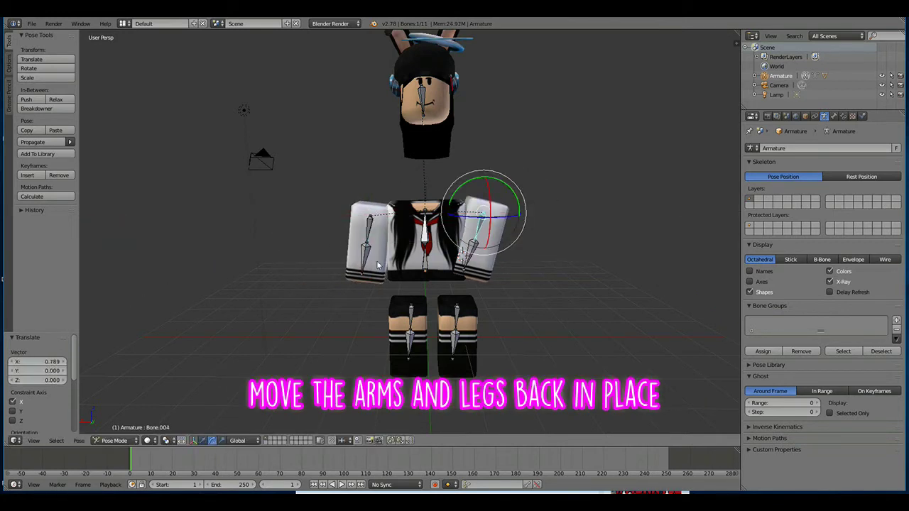
{"action": "left_click", "coordinate": [203, 440]}
{"action": "left_click_drag", "start_coordinate": [412, 281], "coordinate": [412, 259]}
{"action": "right_click", "coordinate": [456, 315]}
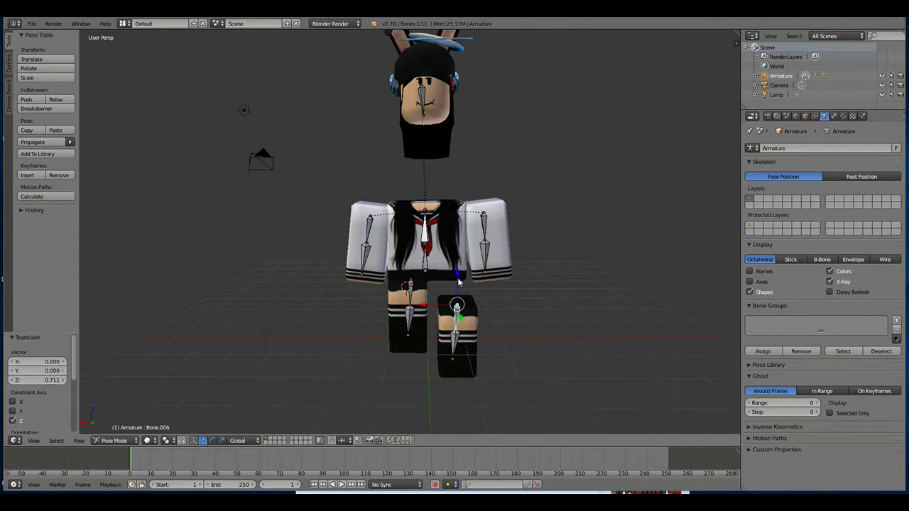
{"action": "left_click_drag", "start_coordinate": [459, 282], "coordinate": [421, 284]}
{"action": "middle_click_drag", "start_coordinate": [428, 279], "coordinate": [441, 209]}
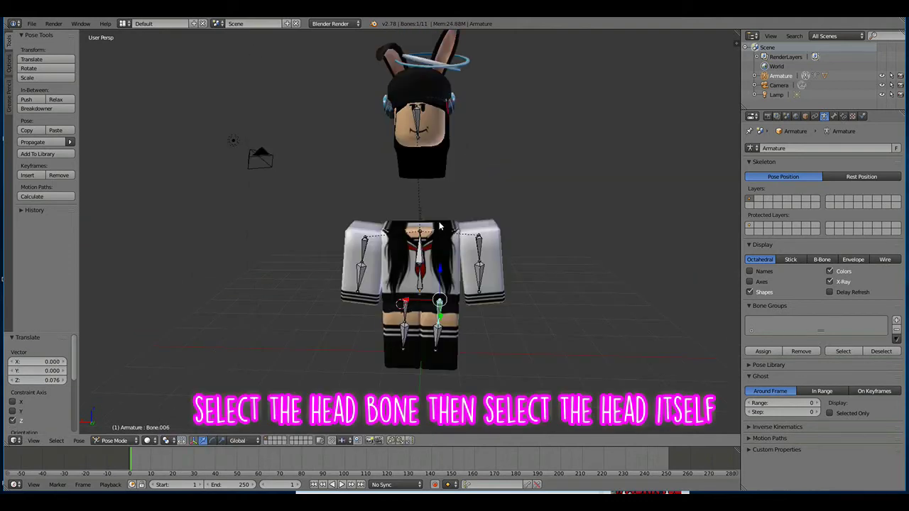
Select the head bone and the joined body mesh, and switch the mesh to Weight Paint mode.
{"action": "right_click", "coordinate": [426, 128], "text": "shift"}
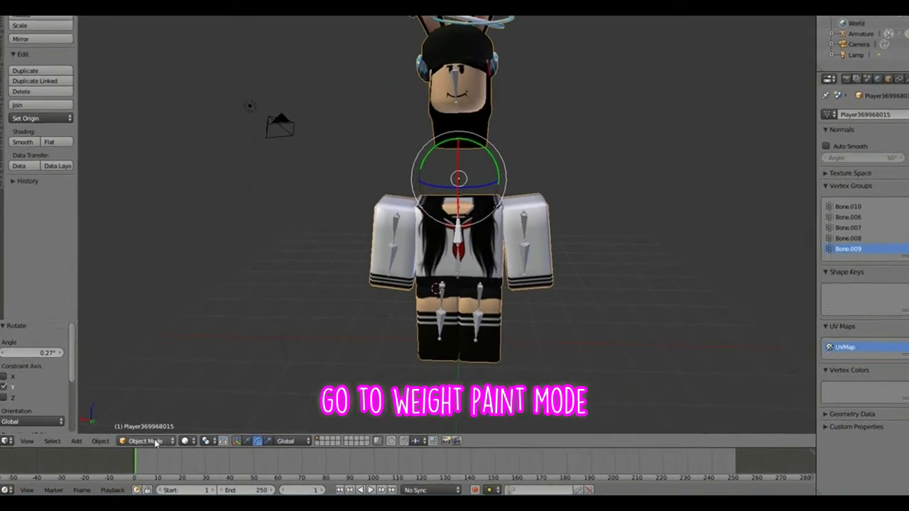
{"action": "left_click", "coordinate": [150, 442]}
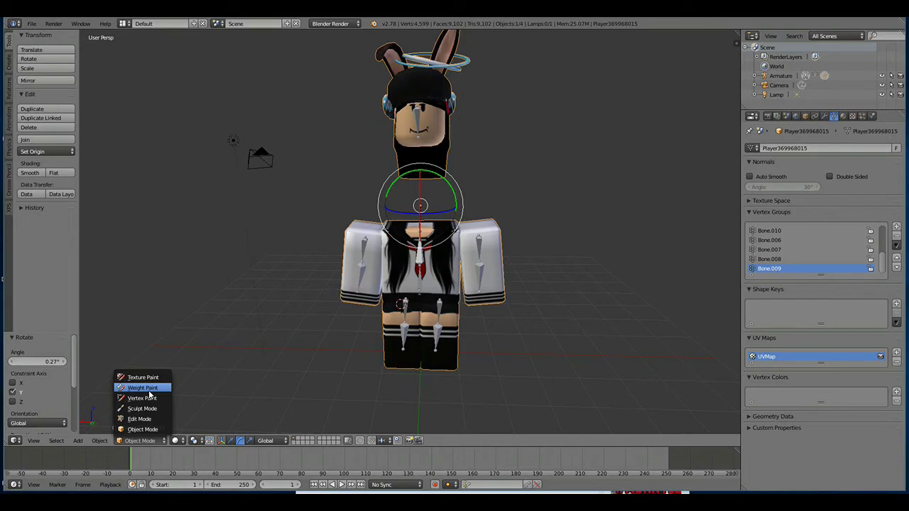
{"action": "left_click", "coordinate": [181, 350]}
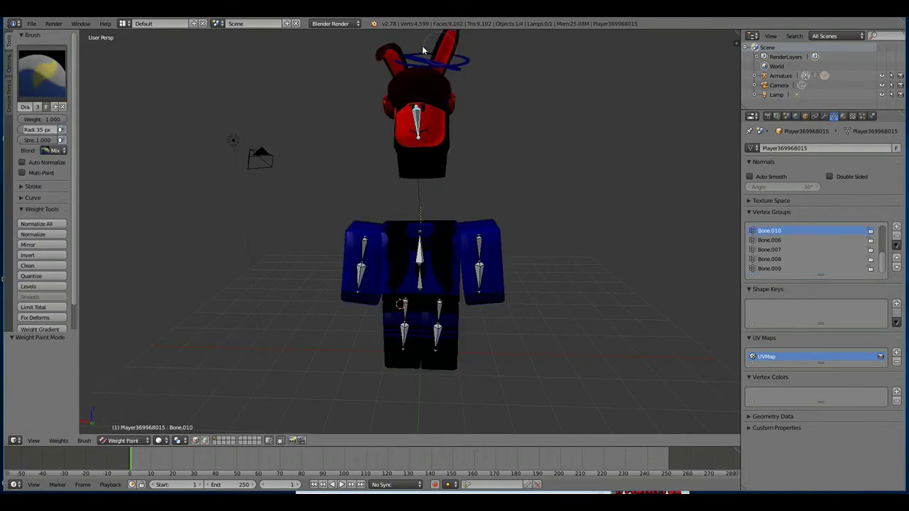
Choose the Add brush for weight painting and set its strength to 0.358.
{"action": "left_click", "coordinate": [42, 71]}
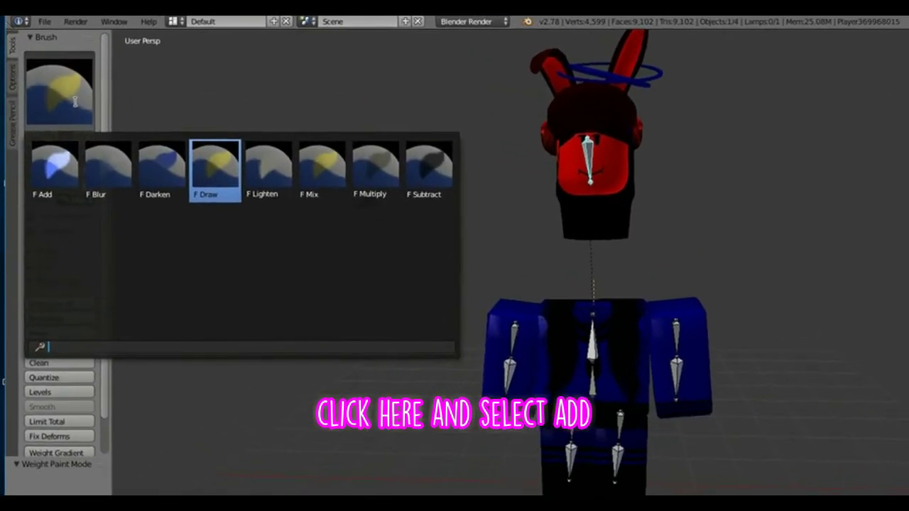
{"action": "left_click", "coordinate": [61, 220]}
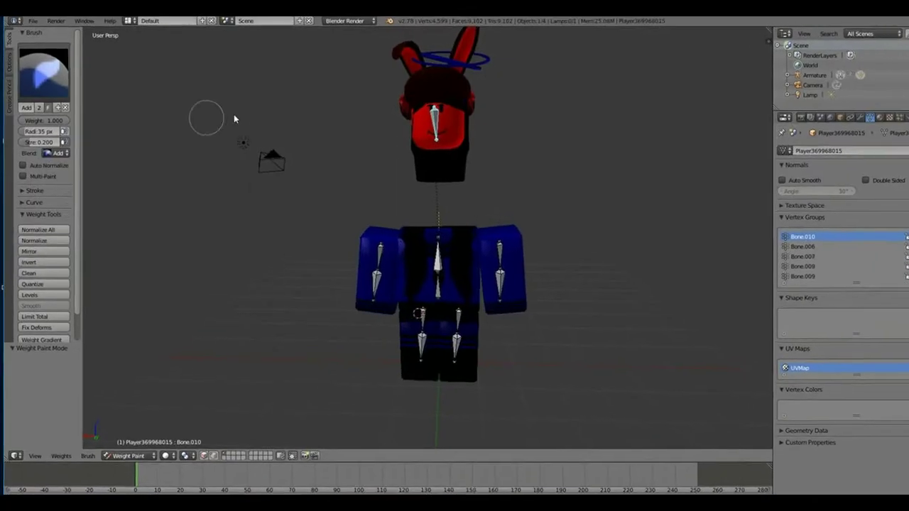
{"action": "left_click_drag", "start_coordinate": [39, 156], "coordinate": [47, 156]}
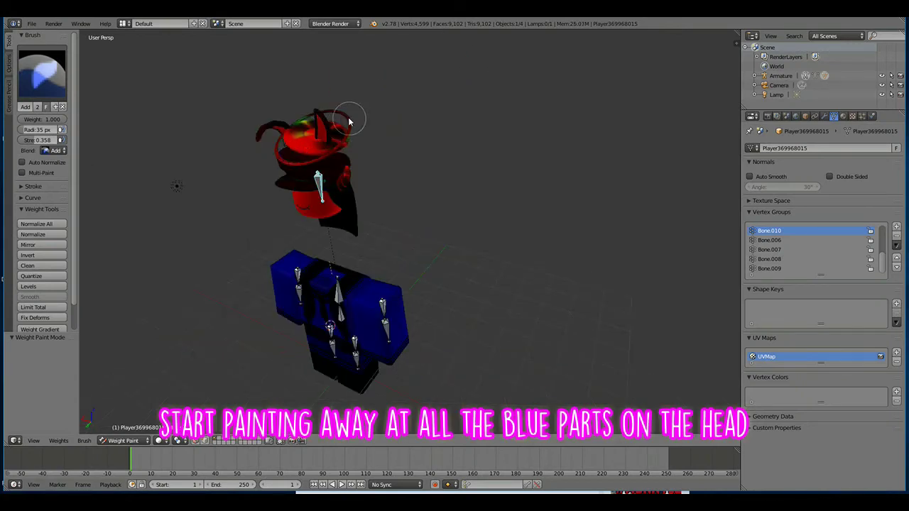
Rotate the head bone to several angles and paint over the remaining blue areas of the head and its accessories.
{"action": "middle_click_drag", "start_coordinate": [350, 122], "coordinate": [431, 124]}
{"action": "key", "text": "r"}
{"action": "left_click", "coordinate": [424, 153]}
{"action": "key", "text": "r"}
{"action": "left_click", "coordinate": [416, 67]}
{"action": "key", "text": "r"}
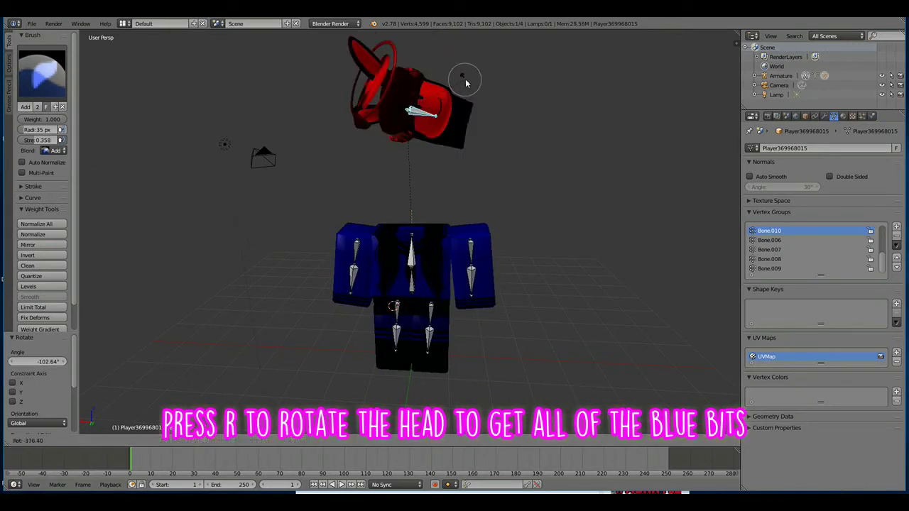
{"action": "left_click", "coordinate": [464, 83]}
{"action": "middle_click_drag", "start_coordinate": [464, 83], "coordinate": [312, 100]}
{"action": "key", "text": "r"}
{"action": "middle_click_drag", "start_coordinate": [386, 109], "coordinate": [345, 126]}
{"action": "key", "text": "r"}
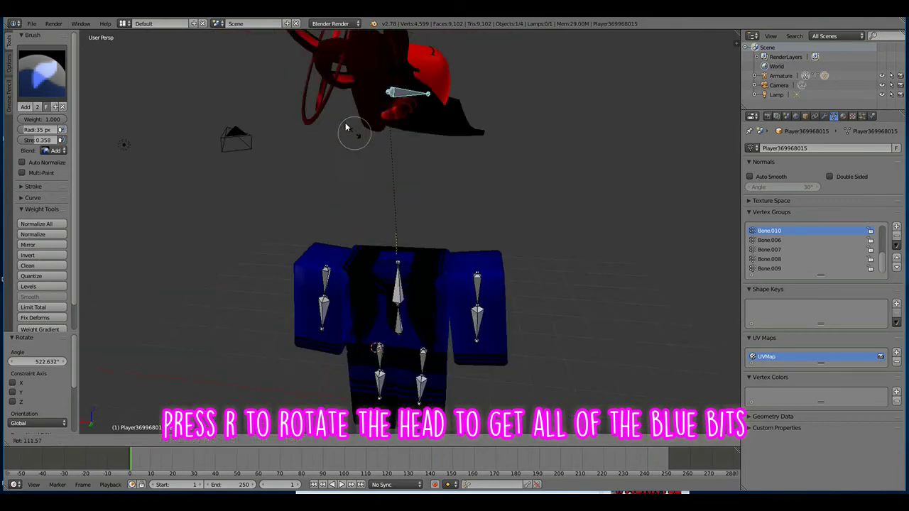
{"action": "left_click", "coordinate": [426, 69]}
{"action": "key", "text": "r"}
{"action": "left_click", "coordinate": [398, 93]}
Trackball-rotate the head bone to check the painted weights from several sides, and bring the head back upright.
{"action": "middle_click_drag", "start_coordinate": [397, 93], "coordinate": [458, 162]}
{"action": "key", "text": "r"}
{"action": "key", "text": "r"}
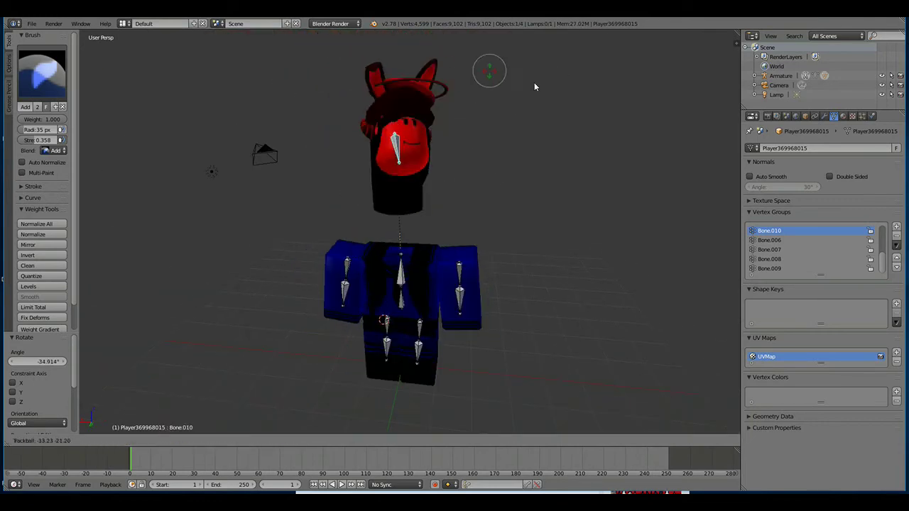
{"action": "left_click", "coordinate": [450, 144]}
{"action": "key", "text": "r"}
{"action": "key", "text": "r"}
{"action": "left_click", "coordinate": [373, 121]}
{"action": "key", "text": "r"}
{"action": "key", "text": "r"}
{"action": "left_click", "coordinate": [477, 94]}
{"action": "key", "text": "r"}
{"action": "left_click", "coordinate": [501, 78]}
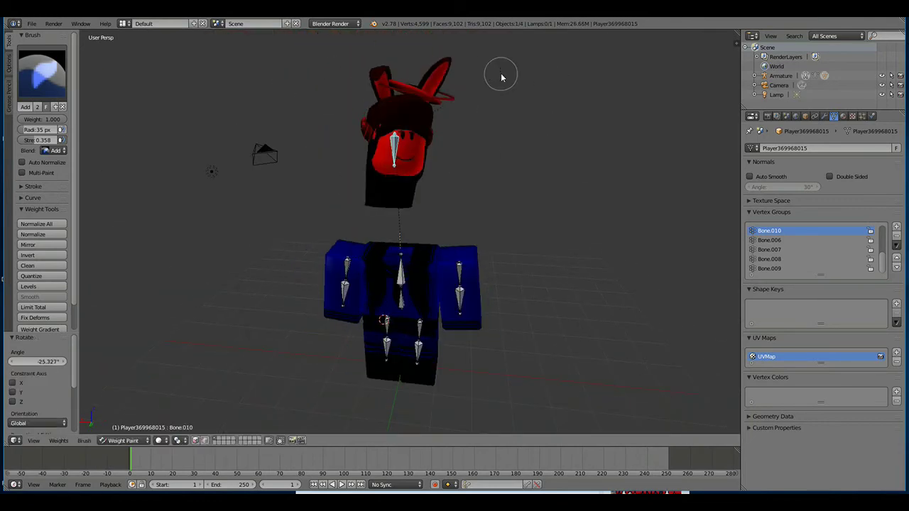
{"action": "key", "text": "r"}
{"action": "key", "text": "r"}
{"action": "left_click", "coordinate": [490, 89]}
Leave Weight Paint mode, select the head bone in Pose Mode and lower the head 0.968 along Z to check for missed areas.
{"action": "left_click", "coordinate": [111, 441]}
{"action": "left_click", "coordinate": [124, 432]}
{"action": "right_click", "coordinate": [395, 151]}
{"action": "left_click", "coordinate": [203, 441]}
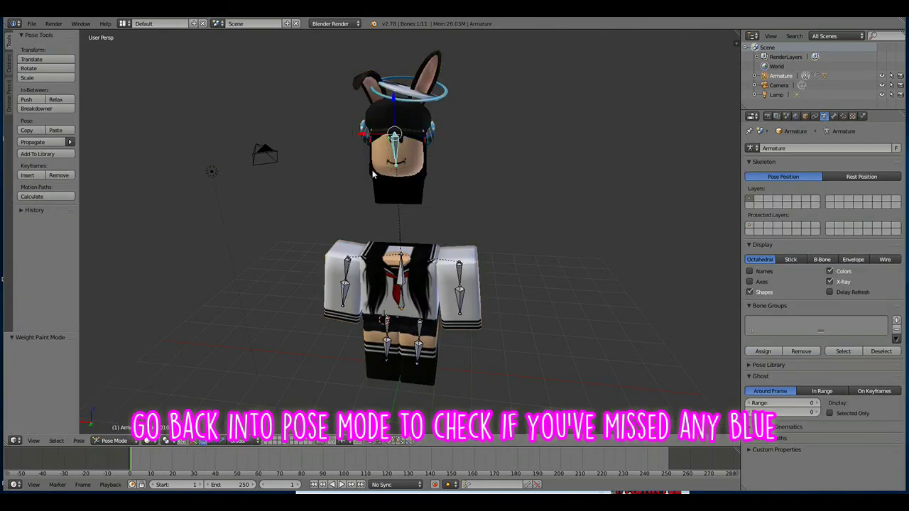
{"action": "left_click_drag", "start_coordinate": [395, 103], "coordinate": [395, 143]}
Return the body mesh to Weight Paint mode and paint the missed accessory piece between the ears for the head bone.
{"action": "left_click", "coordinate": [113, 441]}
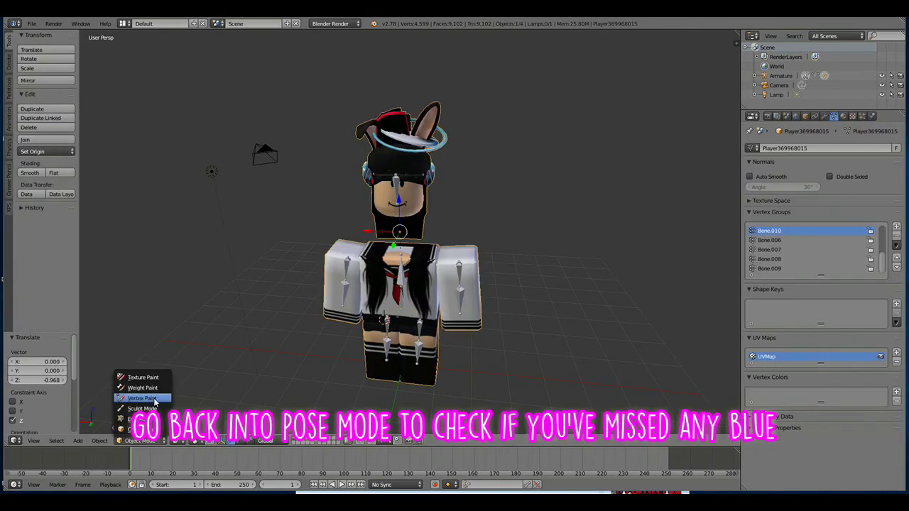
{"action": "left_click", "coordinate": [117, 388]}
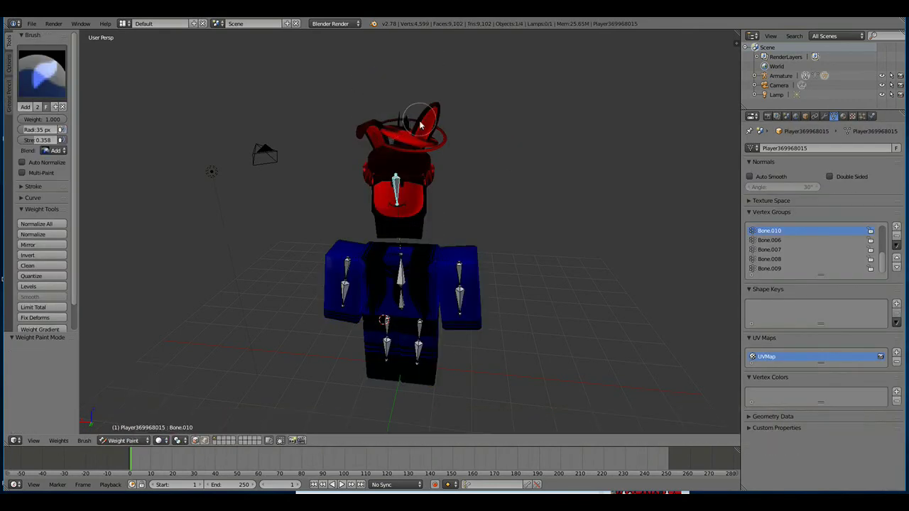
{"action": "left_click", "coordinate": [123, 440]}
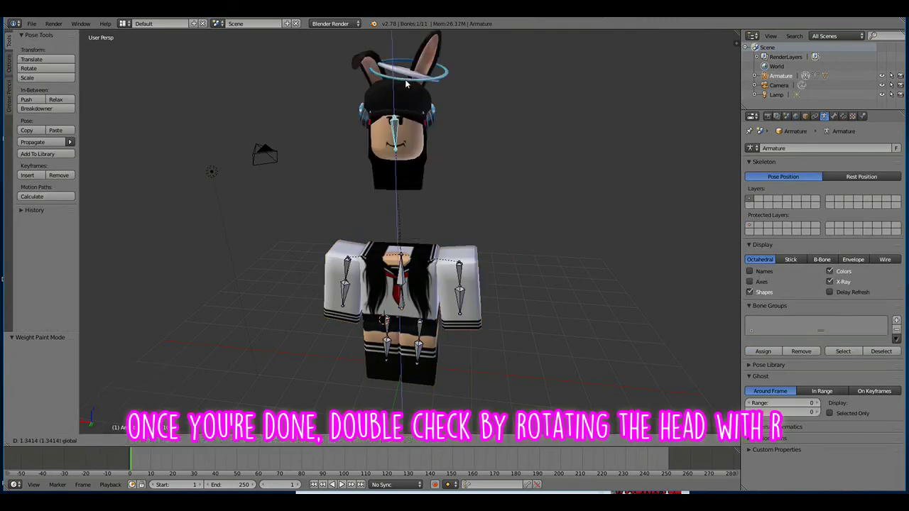
Test the head bone's rotation in Pose Mode, cancel it, and lower the head 1.691 along Z onto the torso.
{"action": "key", "text": "r"}
{"action": "right_click", "coordinate": [444, 115]}
{"action": "key", "text": "g"}
{"action": "key", "text": "z"}
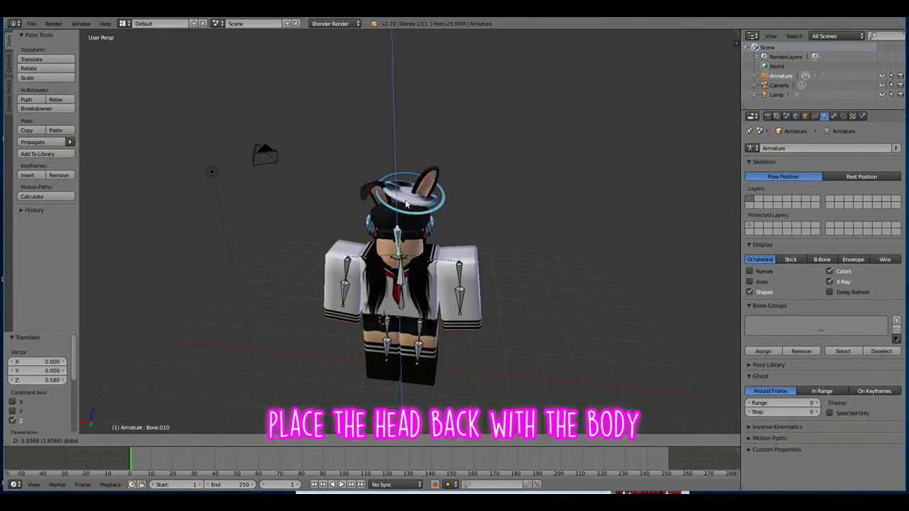
{"action": "left_click", "coordinate": [405, 195]}
{"action": "middle_click_drag", "start_coordinate": [404, 195], "coordinate": [408, 153]}
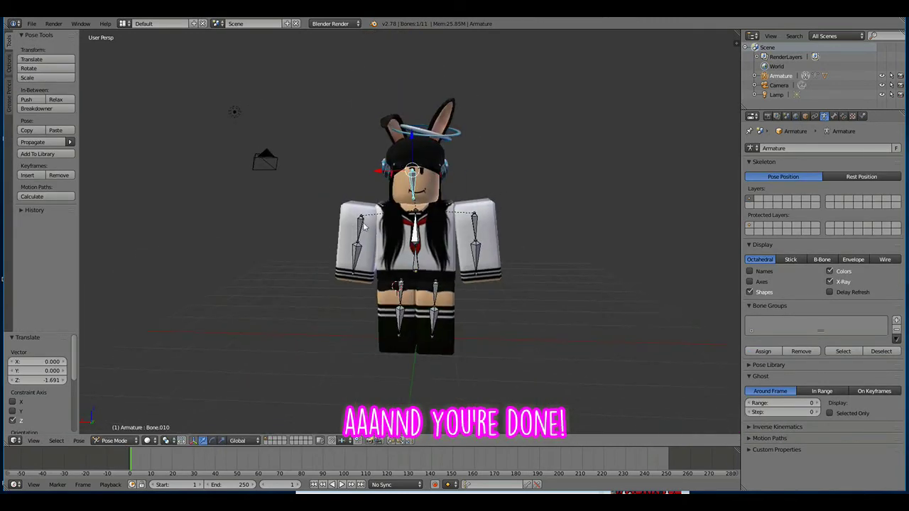
Pose the character with the right arm raised, the left arm bent and the legs striding, rotating the left upper leg 10.123° around X.
{"action": "scroll", "coordinate": [405, 213], "scroll_direction": "up", "scroll_amount": 3}
{"action": "right_click", "coordinate": [327, 213]}
{"action": "right_click", "coordinate": [498, 213]}
{"action": "middle_click_drag", "start_coordinate": [454, 227], "coordinate": [318, 228]}
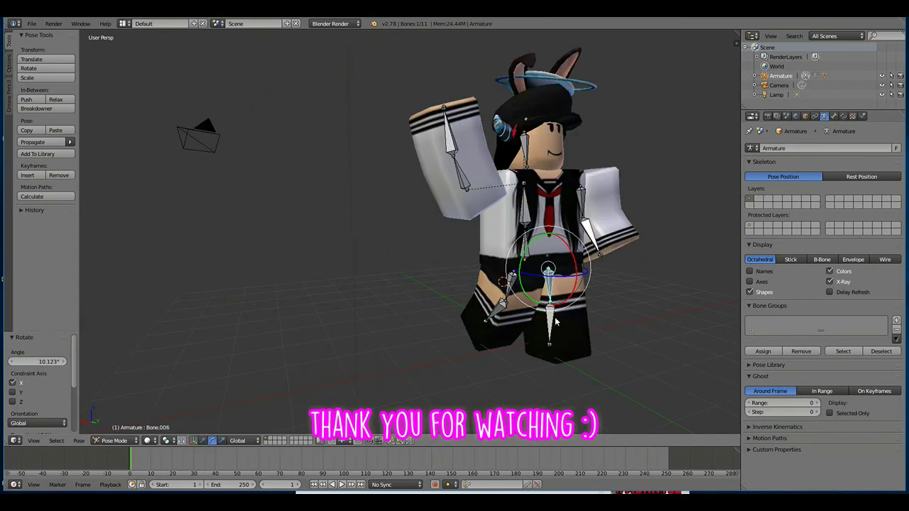